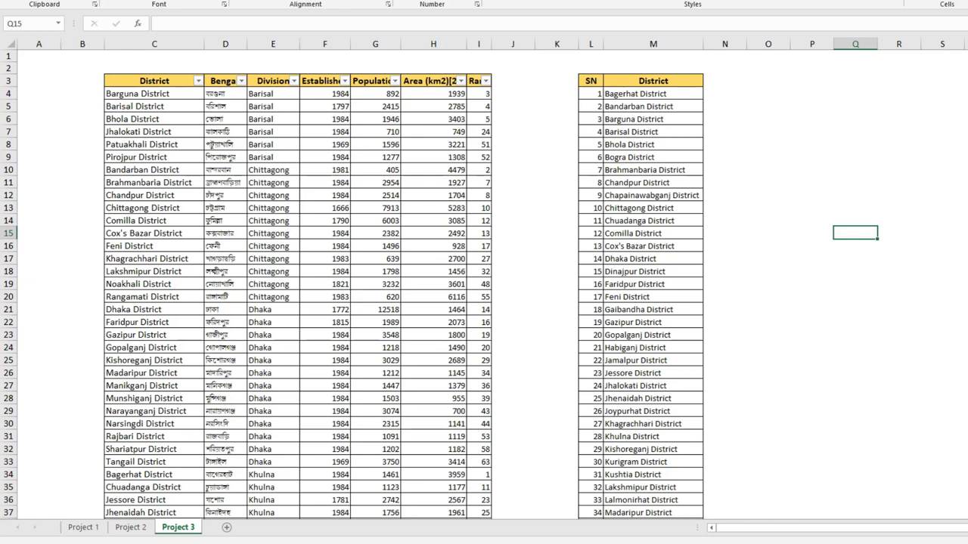
# Step: On the Project 1 sheet, recalculate the random sales amounts three times with F9
pyautogui.click(83, 528)
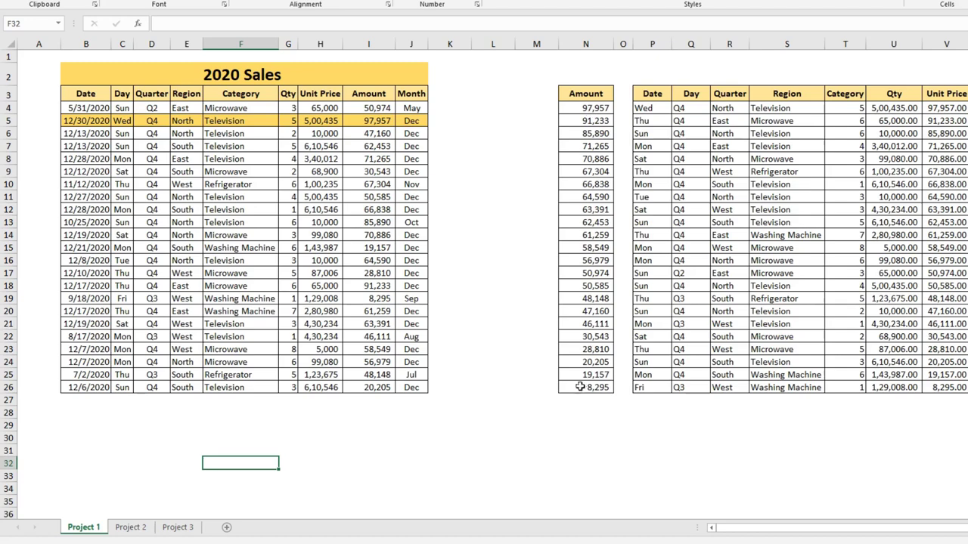
pyautogui.click(499, 270)
pyautogui.press('F9')
pyautogui.press('F9')
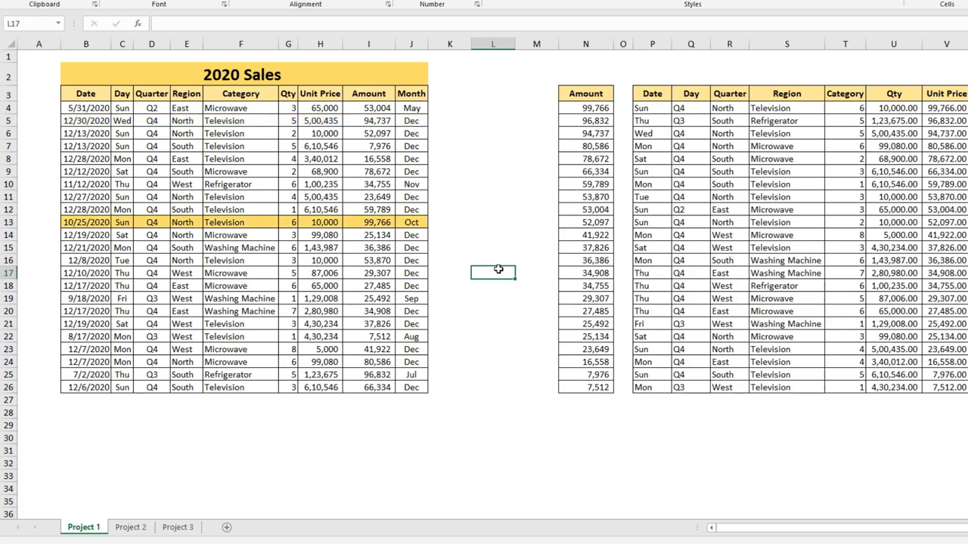
pyautogui.press('F9')
pyautogui.press('F9')
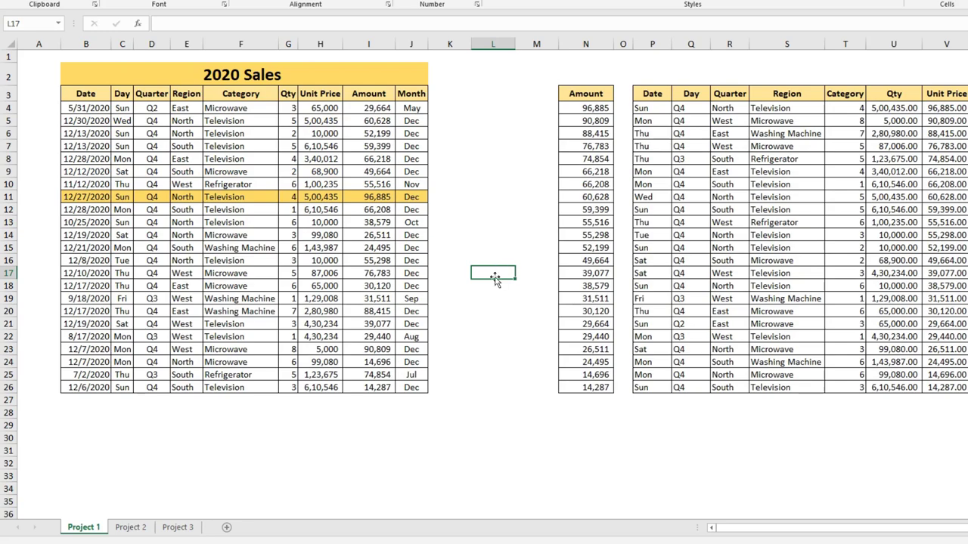
pyautogui.press('F9')
pyautogui.press('F9')
pyautogui.press('F9')
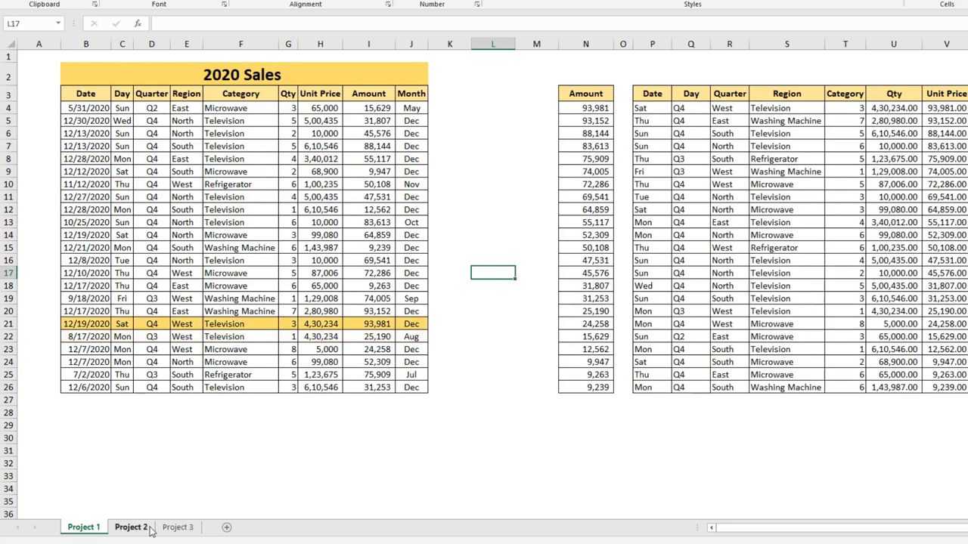
# Step: Go back to the Project 3 sheet and turn off the district table's filters with Ctrl+Shift+L
pyautogui.click(131, 528)
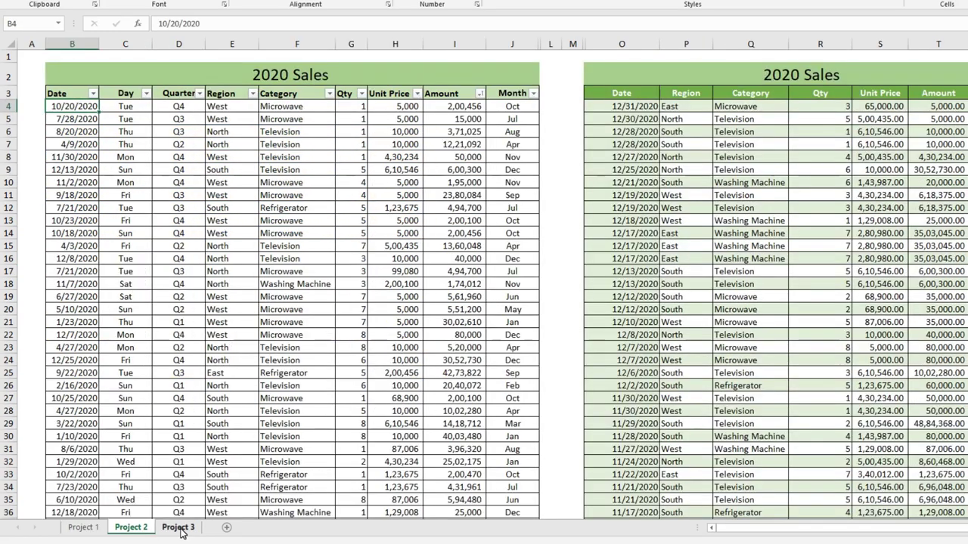
pyautogui.click(181, 530)
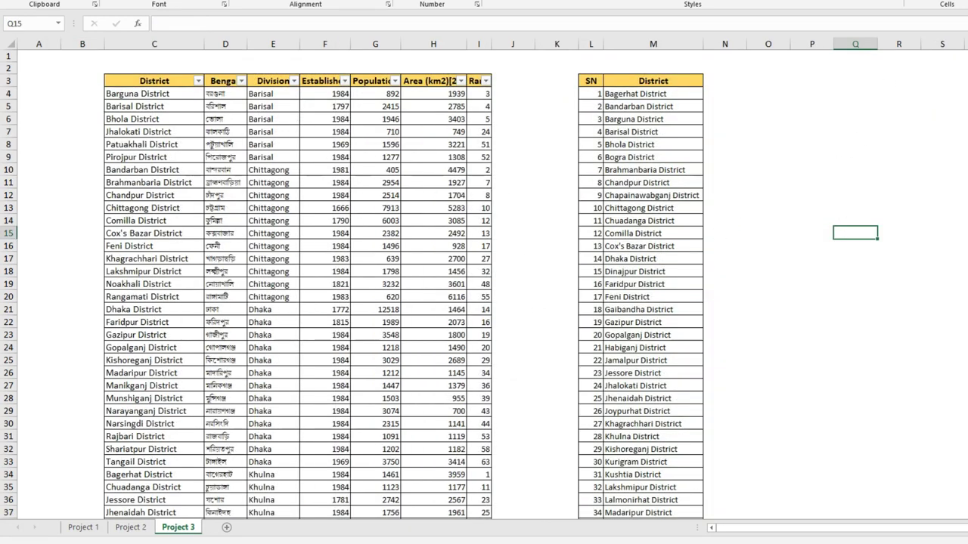
pyautogui.click(542, 170)
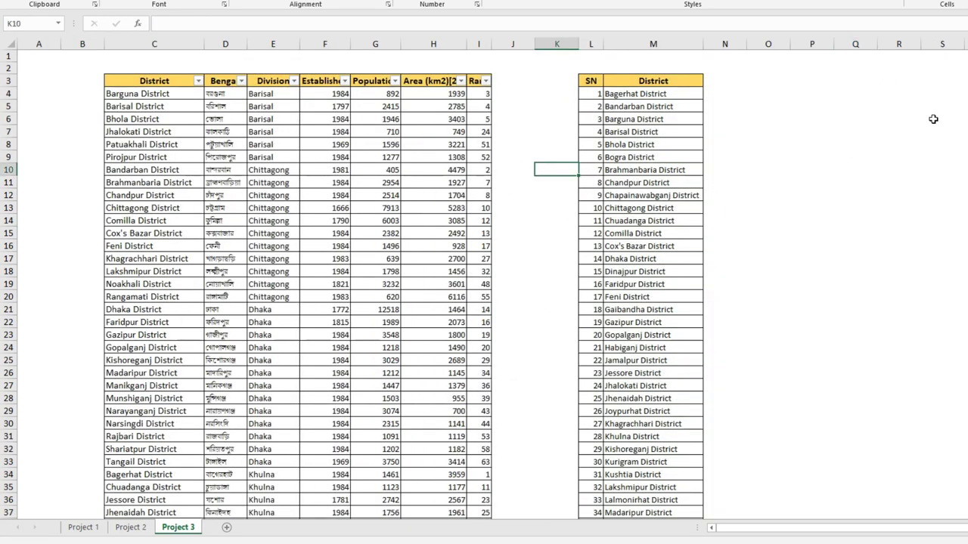
pyautogui.hotkey('ctrl', 'shift', 'l')
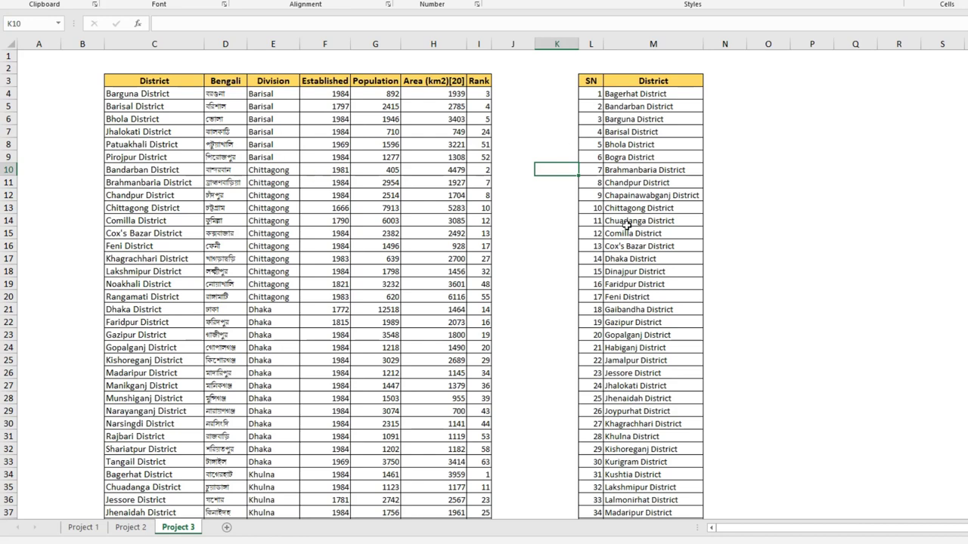
pyautogui.click(531, 274)
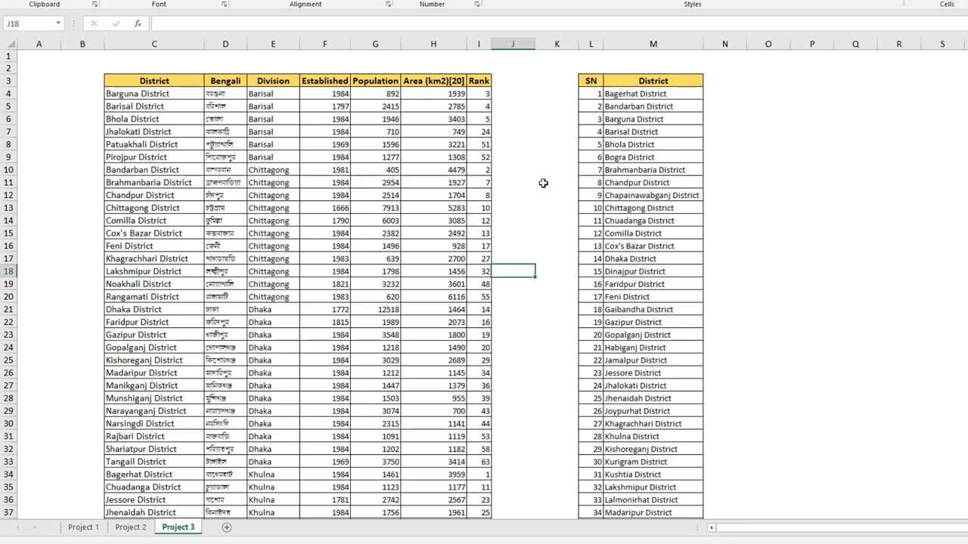
pyautogui.click(145, 93)
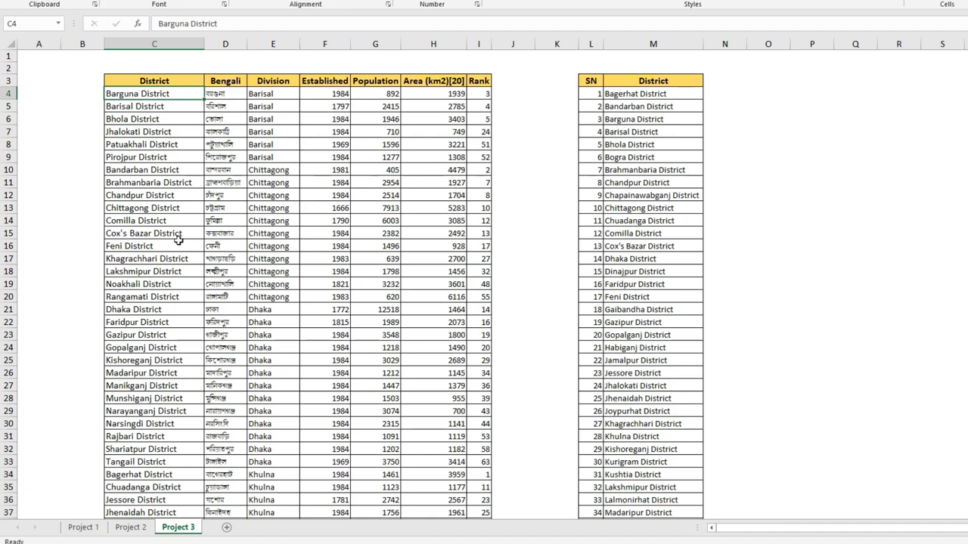
pyautogui.click(166, 195)
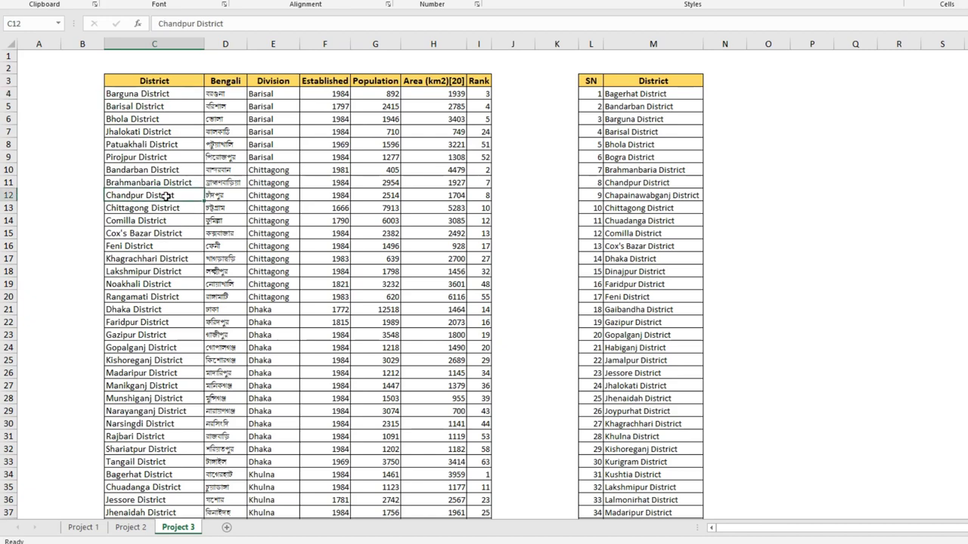
pyautogui.write('Alam')
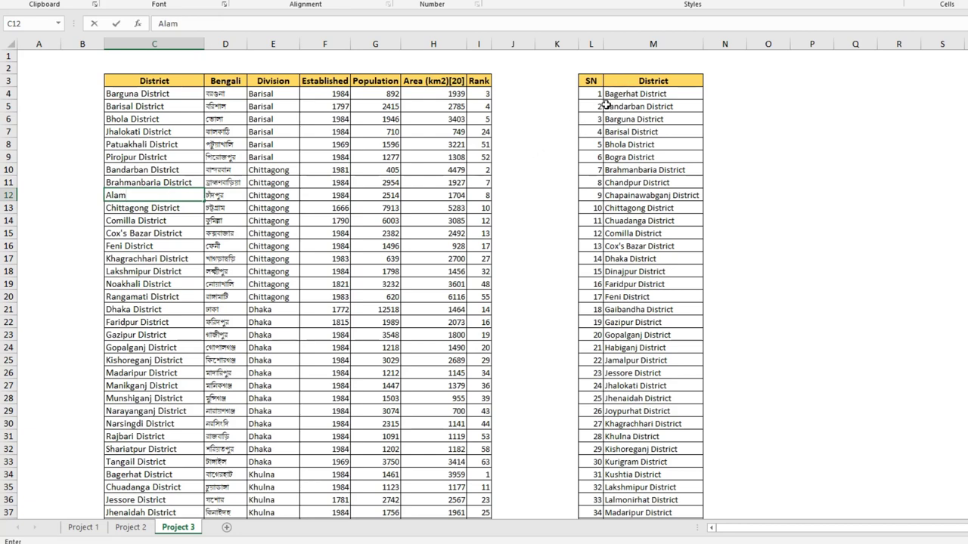
pyautogui.press('Return')
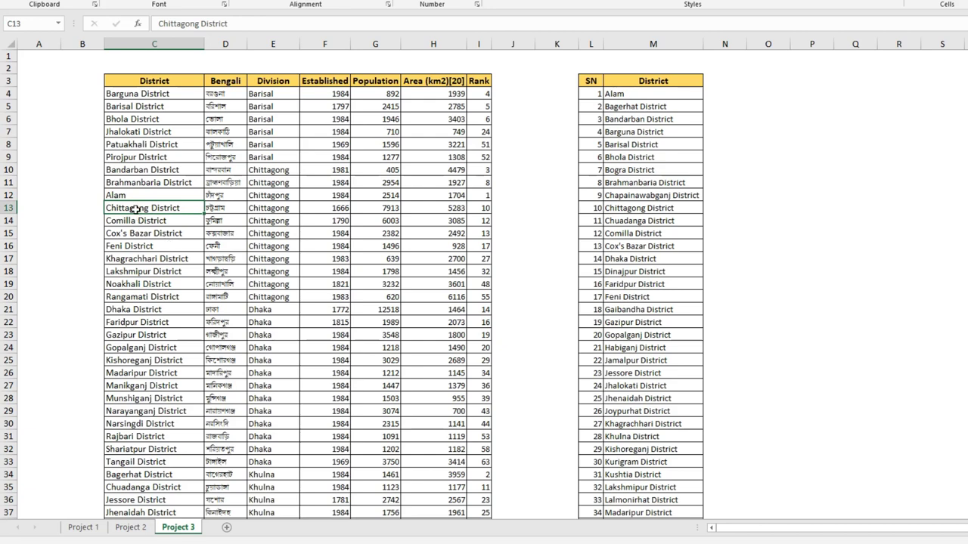
pyautogui.write('Al')
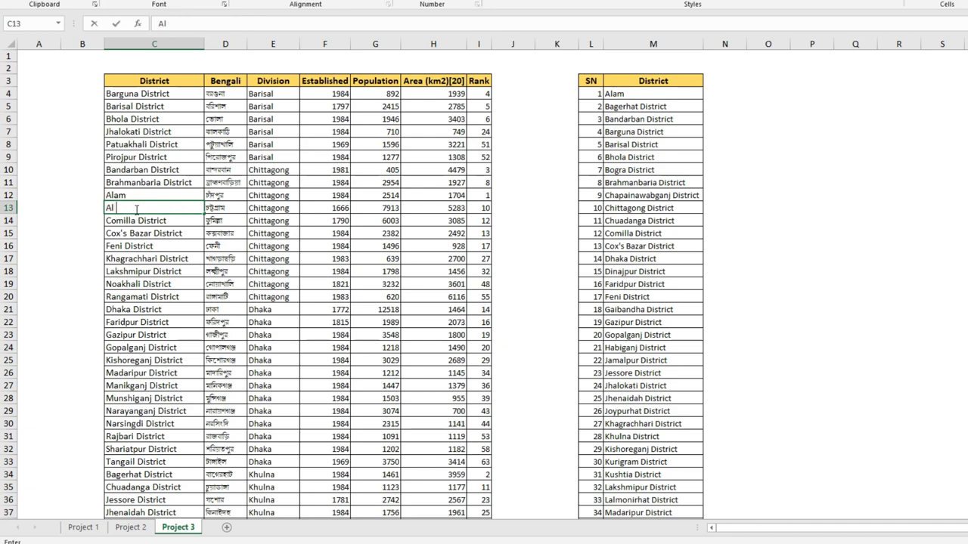
pyautogui.write(' Mamun')
pyautogui.press('Return')
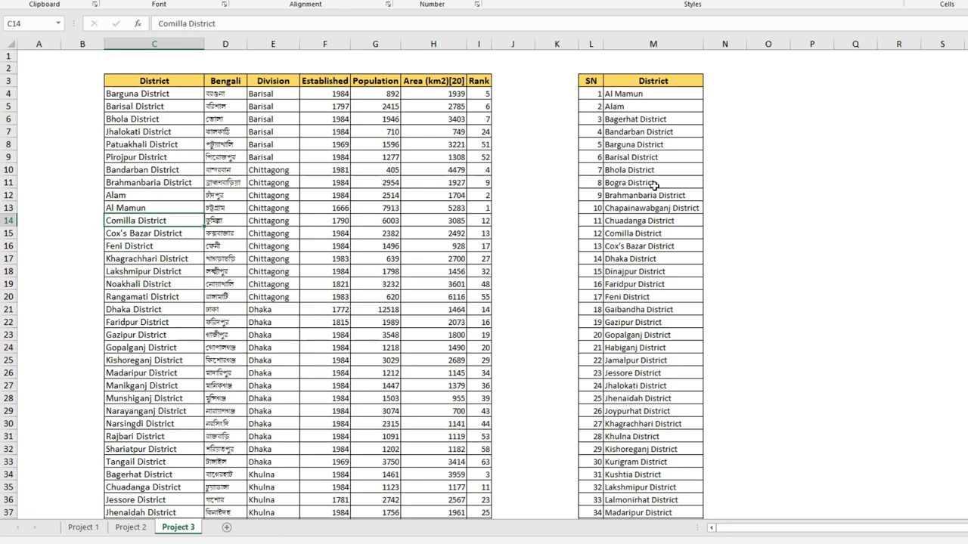
pyautogui.hotkey('ctrl', 'z')
pyautogui.hotkey('ctrl', 'z')
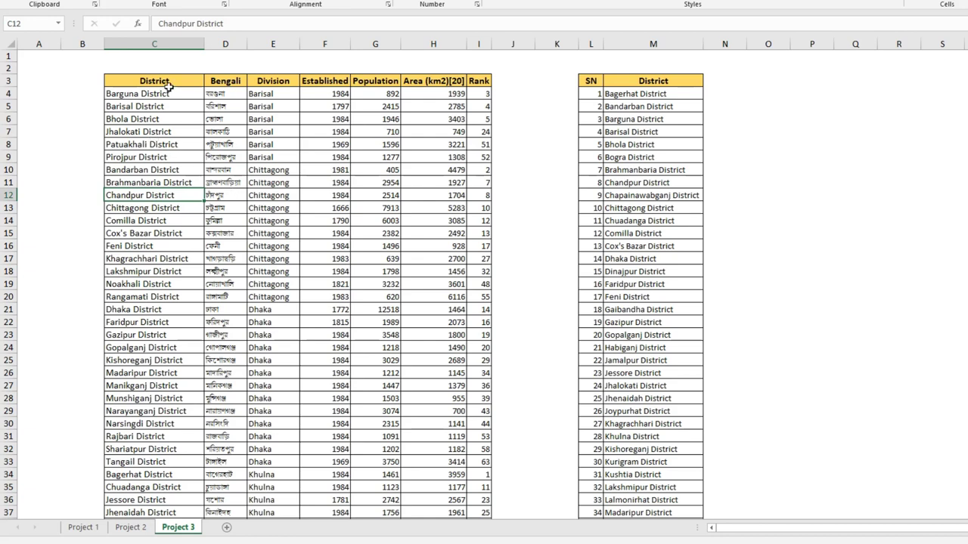
# Step: Turn the table filters back on and sort the districts by Area (km2), smallest to largest
pyautogui.moveTo(167, 96); pyautogui.dragTo(167, 449)
pyautogui.click(257, 81)
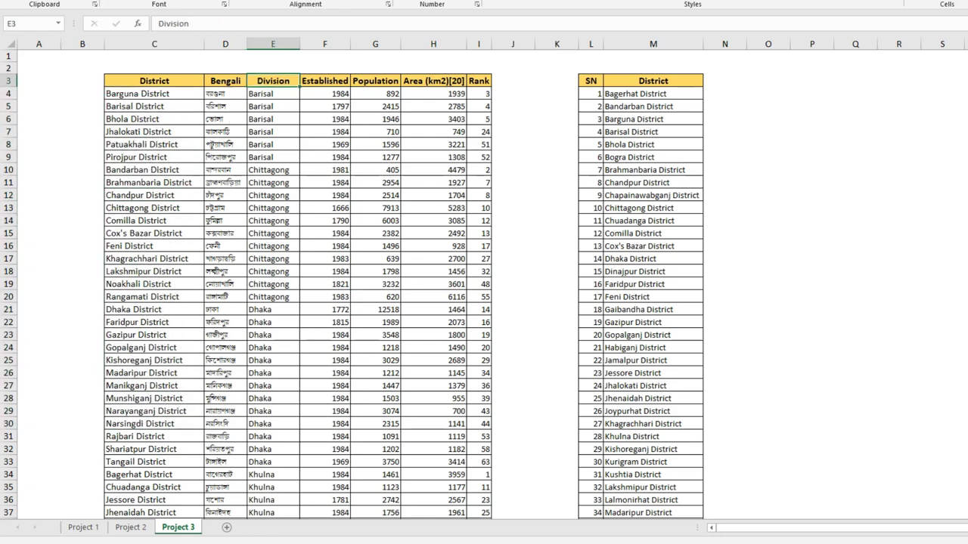
pyautogui.hotkey('ctrl', 'shift', 'l')
pyautogui.click(461, 81)
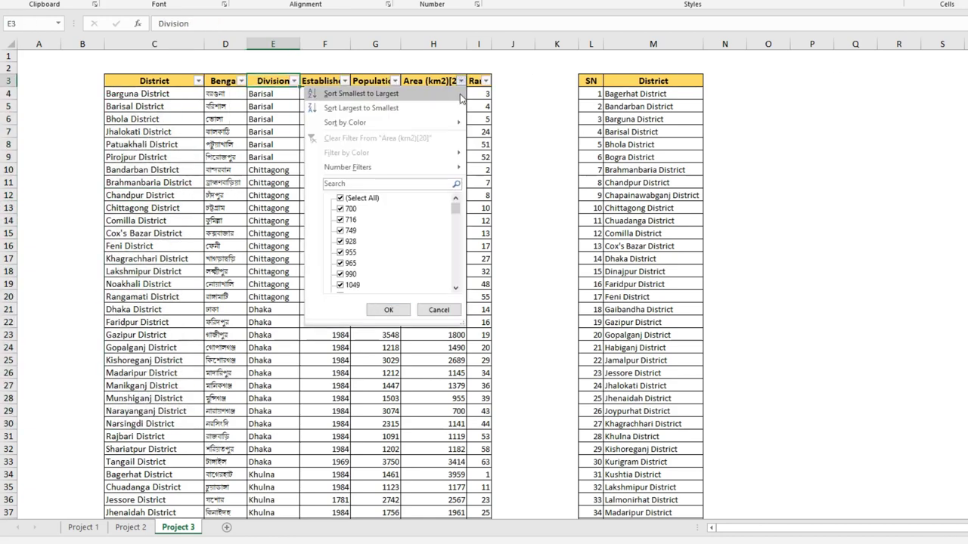
pyautogui.click(463, 96)
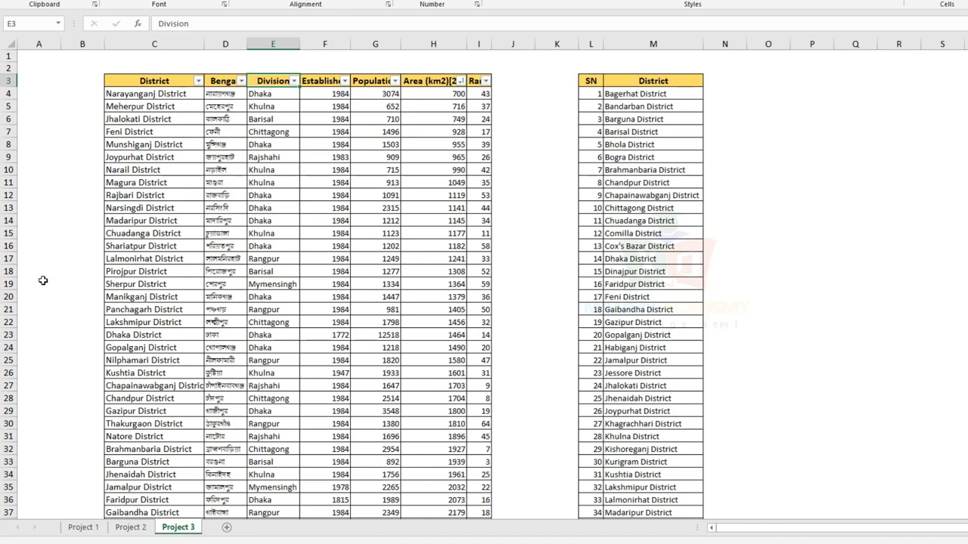
# Step: Delete everything from row 15 down so only the first 11 districts remain, and drop the filters
pyautogui.click(8, 259)
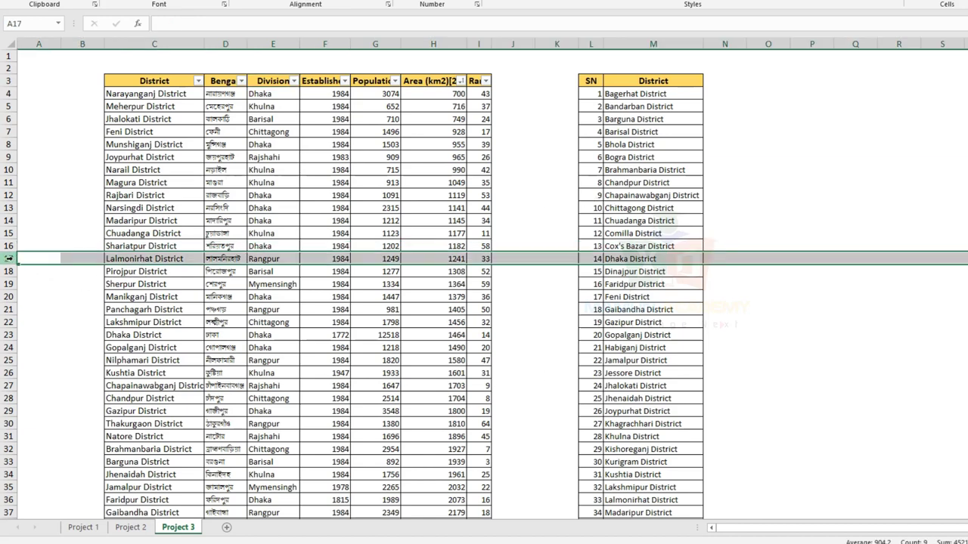
pyautogui.click(8, 233)
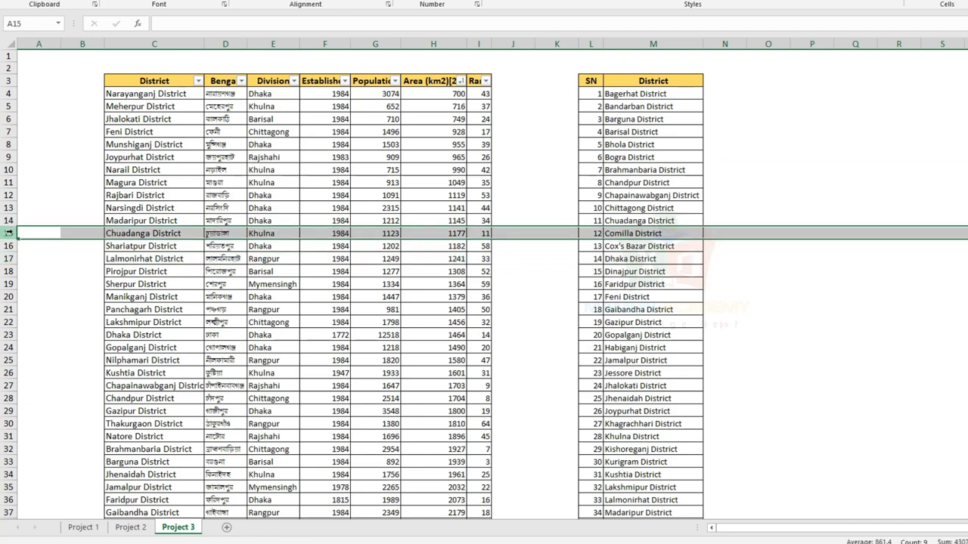
pyautogui.hotkey('ctrl', 'shift', 'Down')
pyautogui.hotkey('ctrl', 'BackSpace')
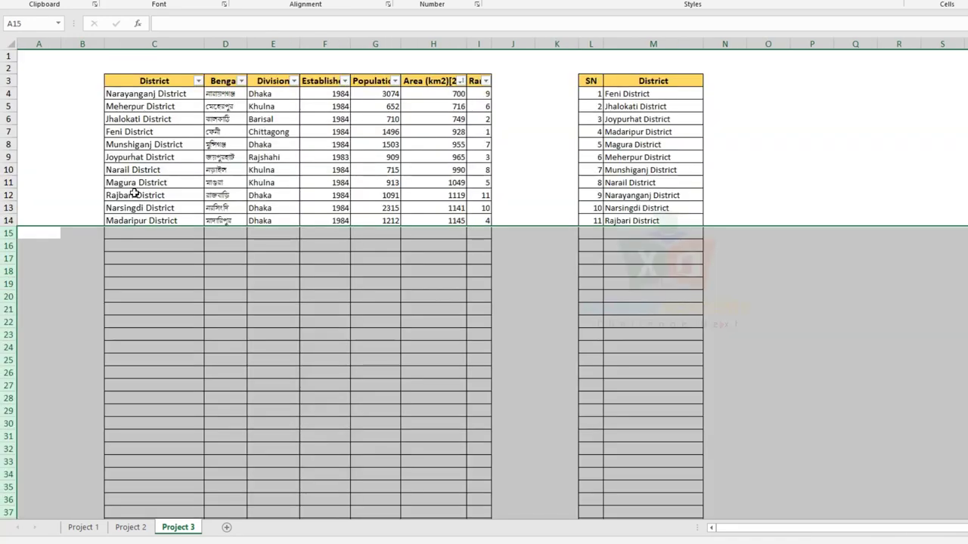
pyautogui.click(210, 306)
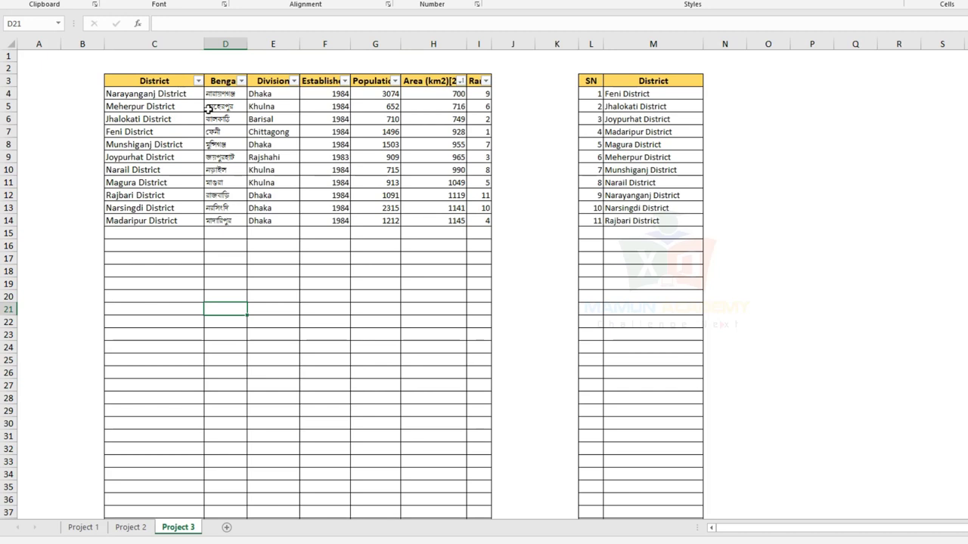
pyautogui.hotkey('ctrl', 'z')
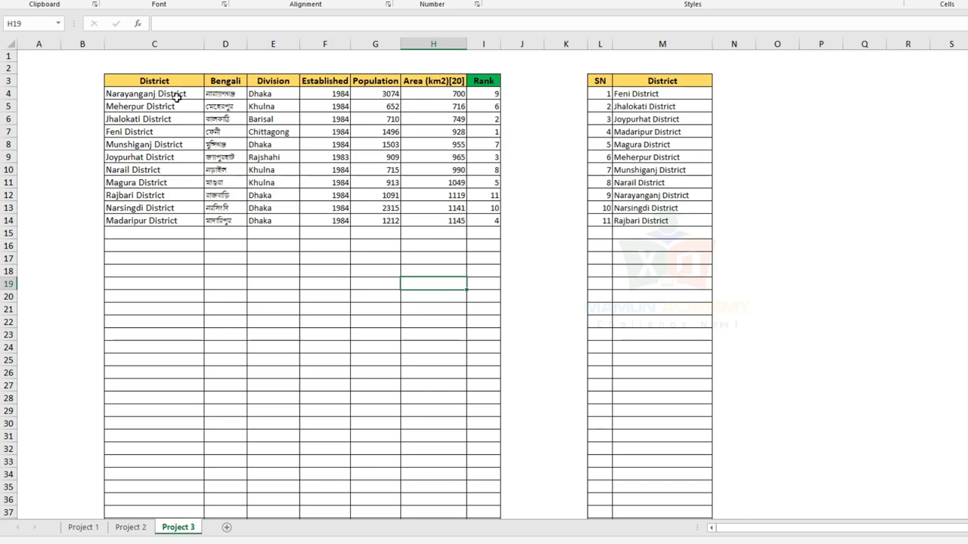
# Step: Clear the old Rank values and the sorted district names in I4:J16
pyautogui.moveTo(522, 94); pyautogui.dragTo(492, 236)
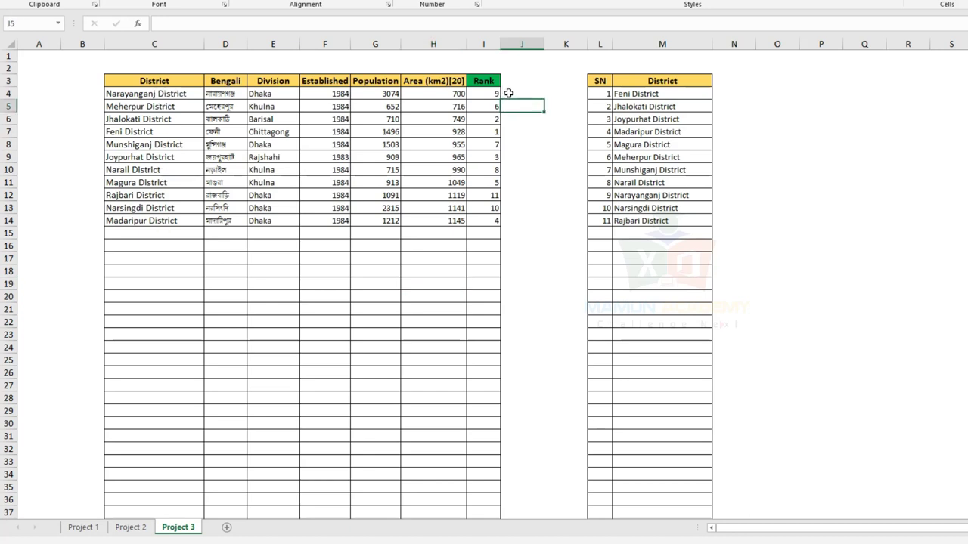
pyautogui.press('Delete')
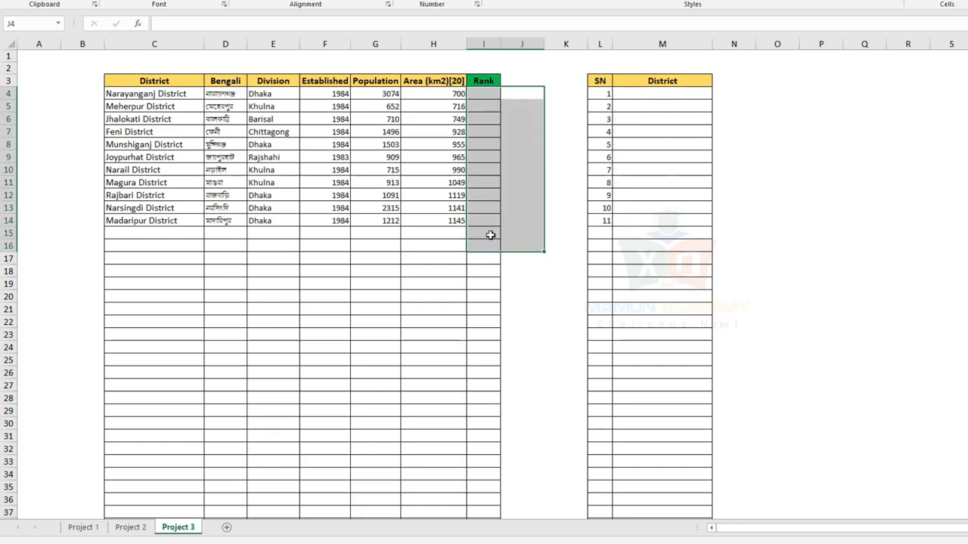
pyautogui.click(505, 360)
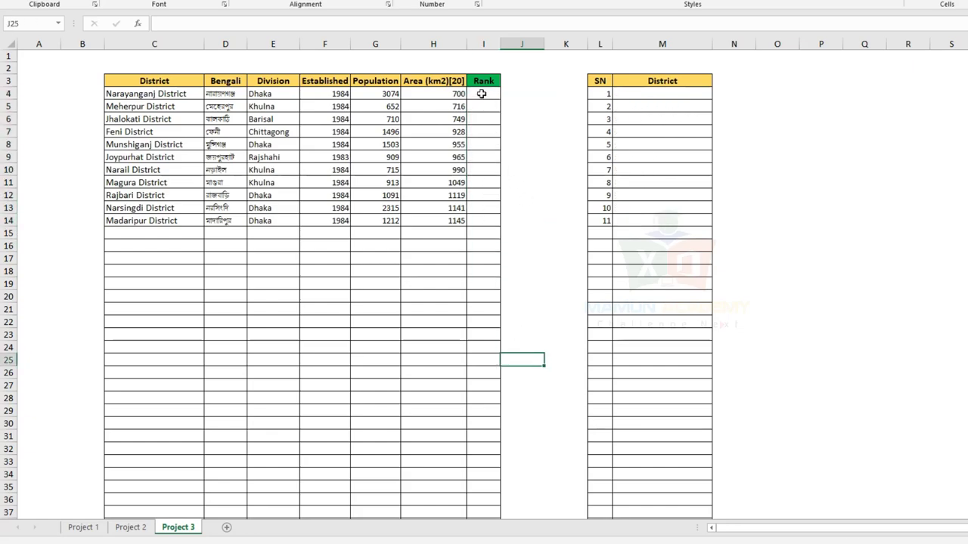
pyautogui.click(481, 94)
# Step: Enter =COUNTIF($C$4:$C$14,"<"&C4) in the first Rank cell, I4
pyautogui.write('=')
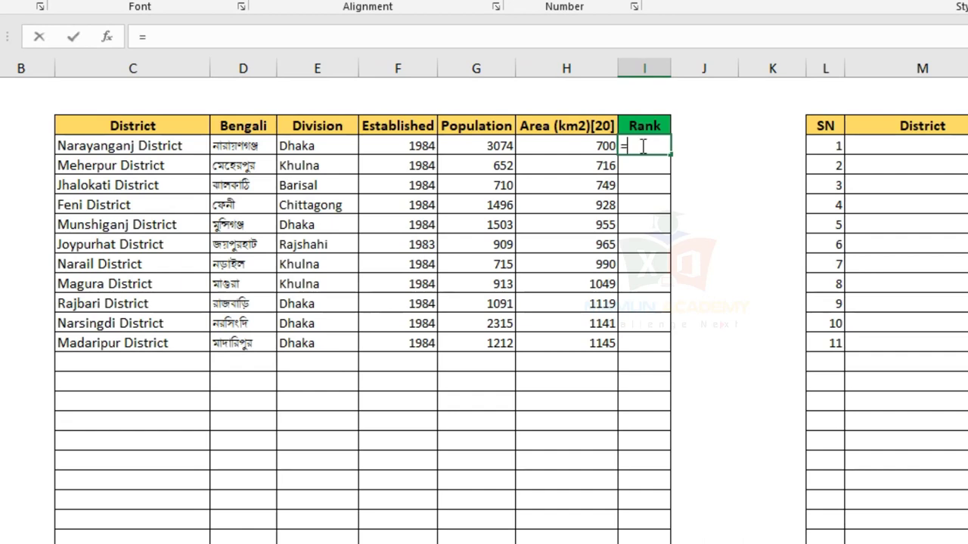
pyautogui.write('coun')
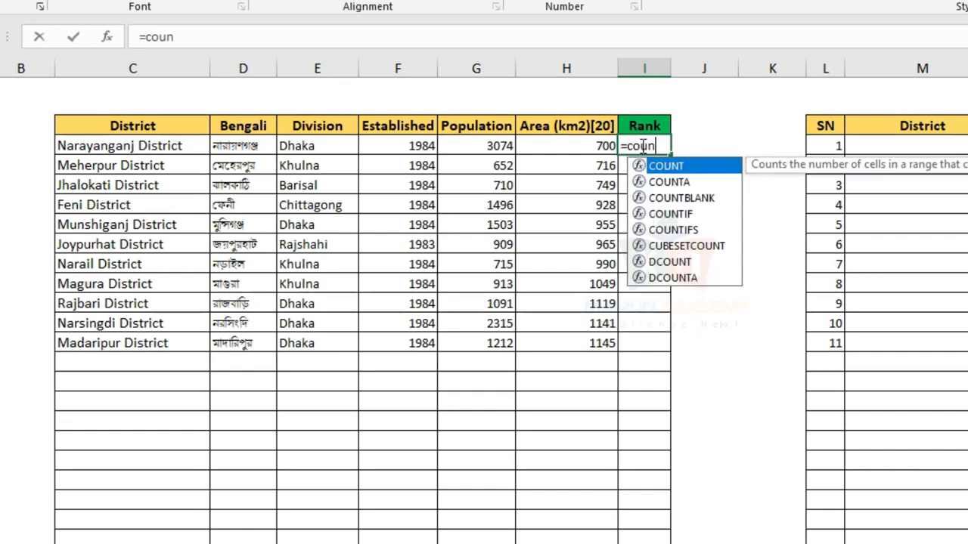
pyautogui.write('tif')
pyautogui.press('Tab')
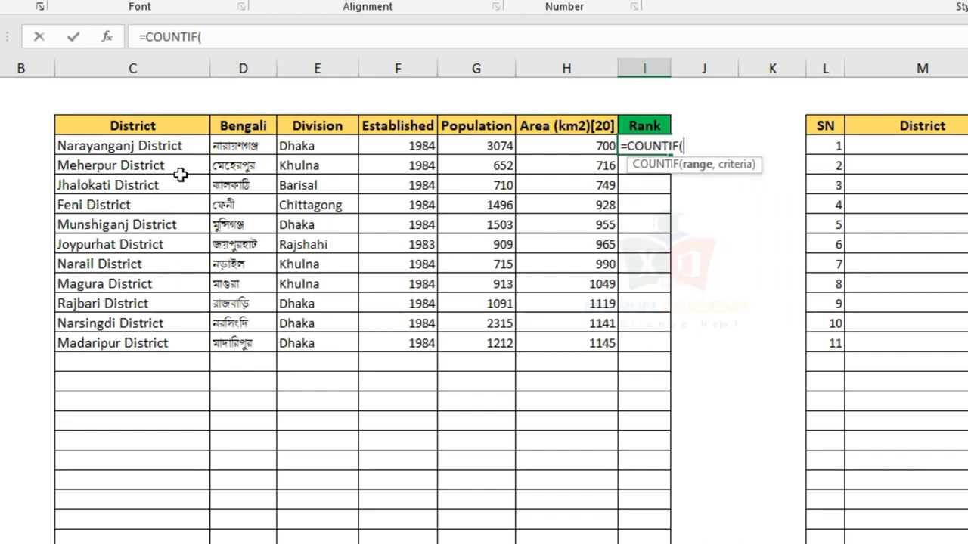
pyautogui.click(169, 148)
pyautogui.moveTo(168, 225); pyautogui.dragTo(173, 349)
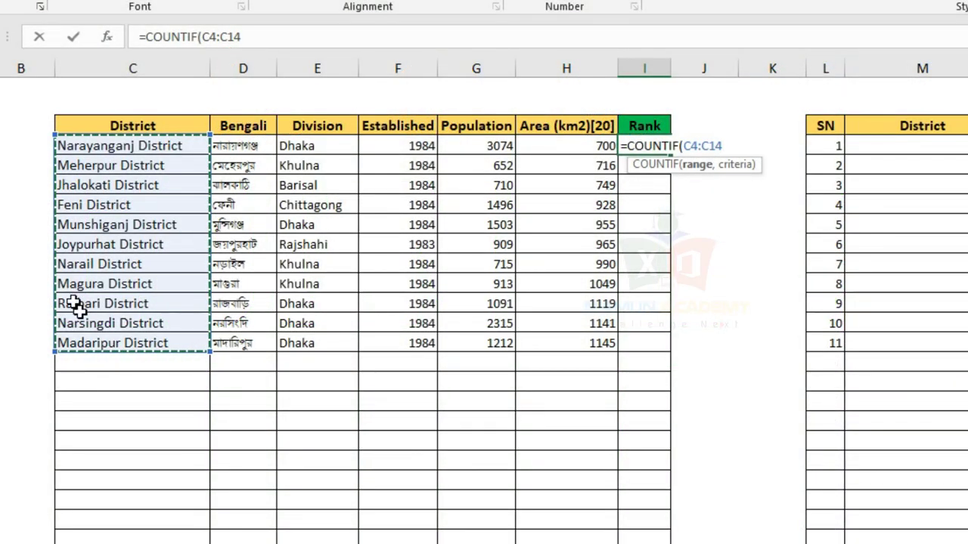
pyautogui.press('F4')
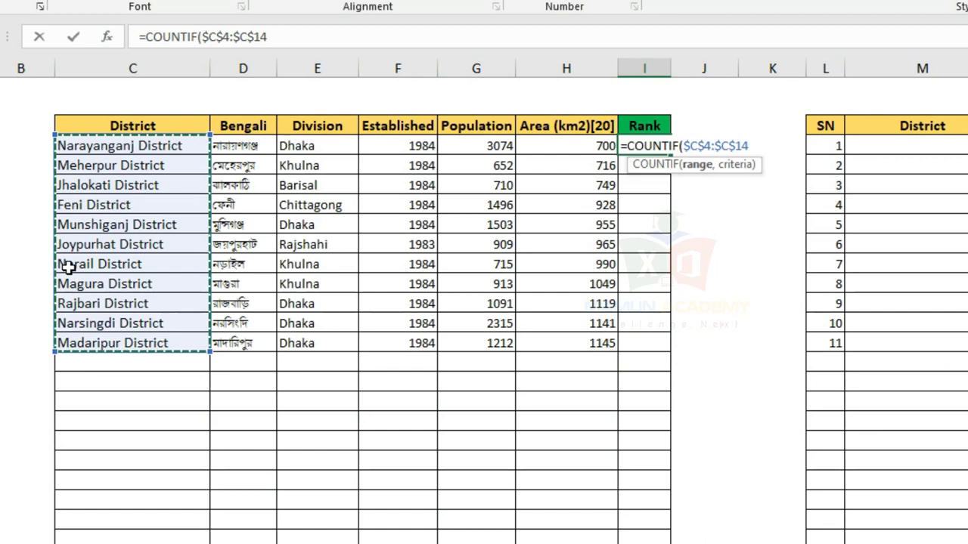
pyautogui.write(',"<')
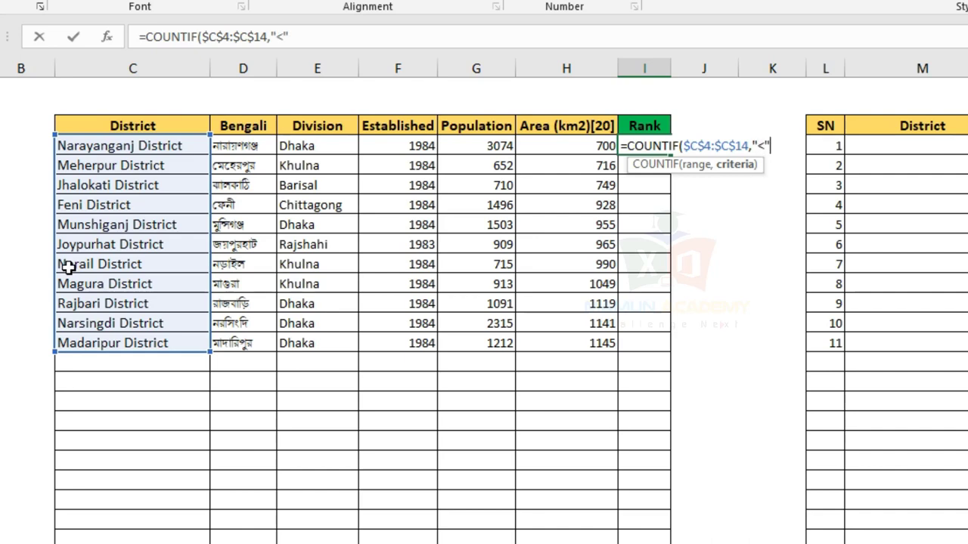
pyautogui.write('&')
pyautogui.click(129, 145)
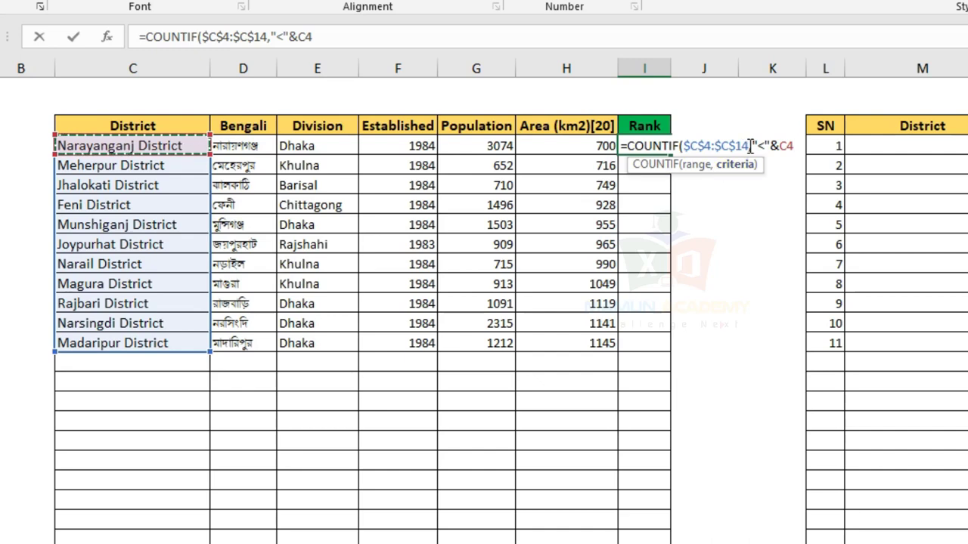
pyautogui.moveTo(749, 145); pyautogui.dragTo(684, 145)
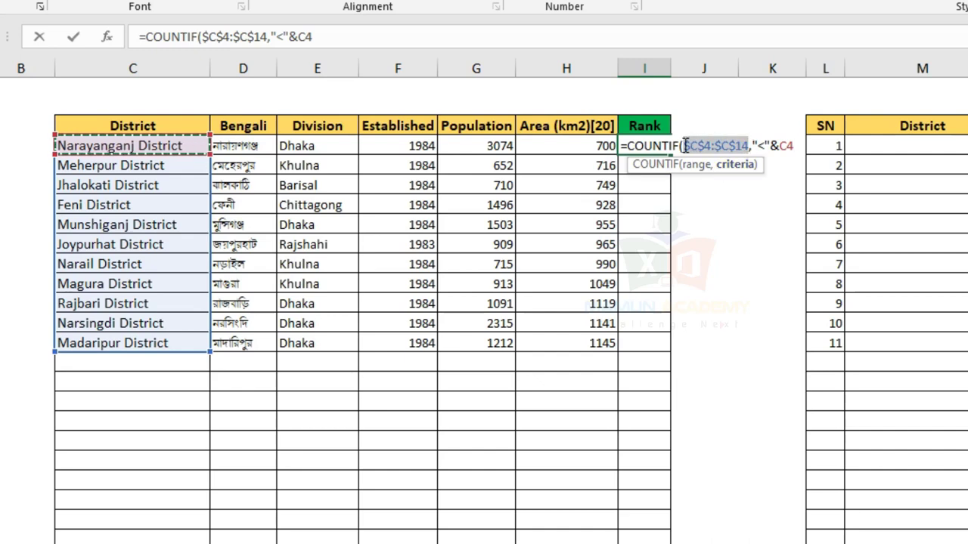
pyautogui.moveTo(685, 145); pyautogui.dragTo(684, 145)
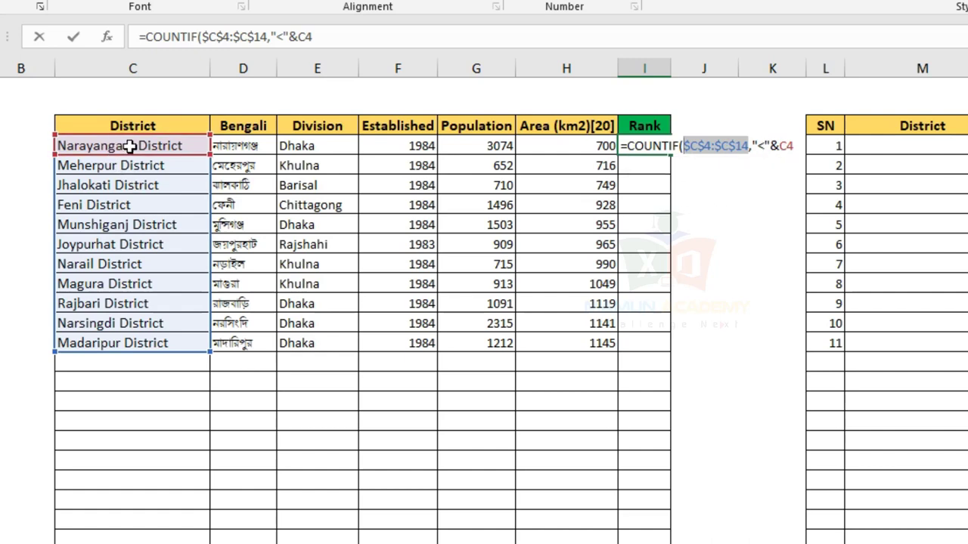
pyautogui.hotkey('ctrl', 'Return')
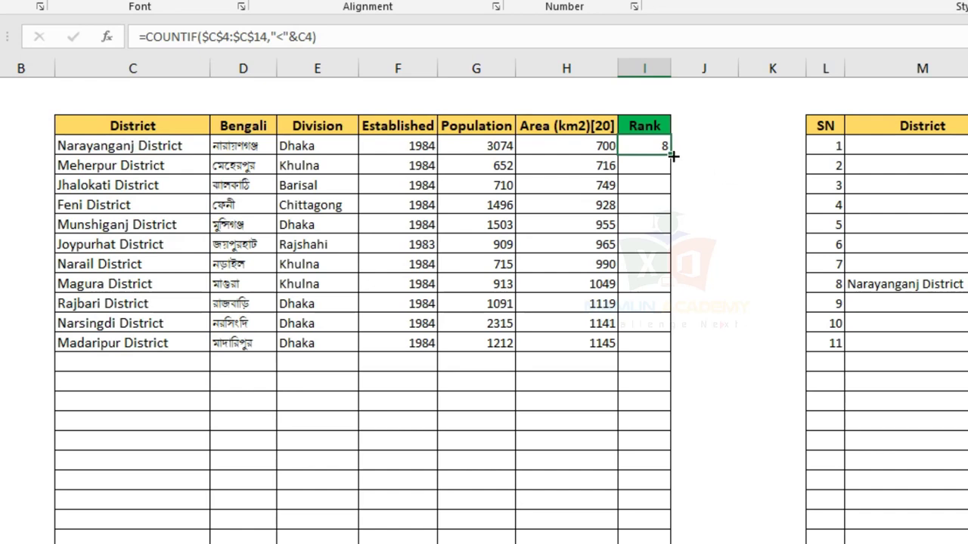
# Step: Fill the rank formula down to I14 and check the ranks for Jhalokati and Feni Districts
pyautogui.moveTo(673, 159); pyautogui.dragTo(655, 346)
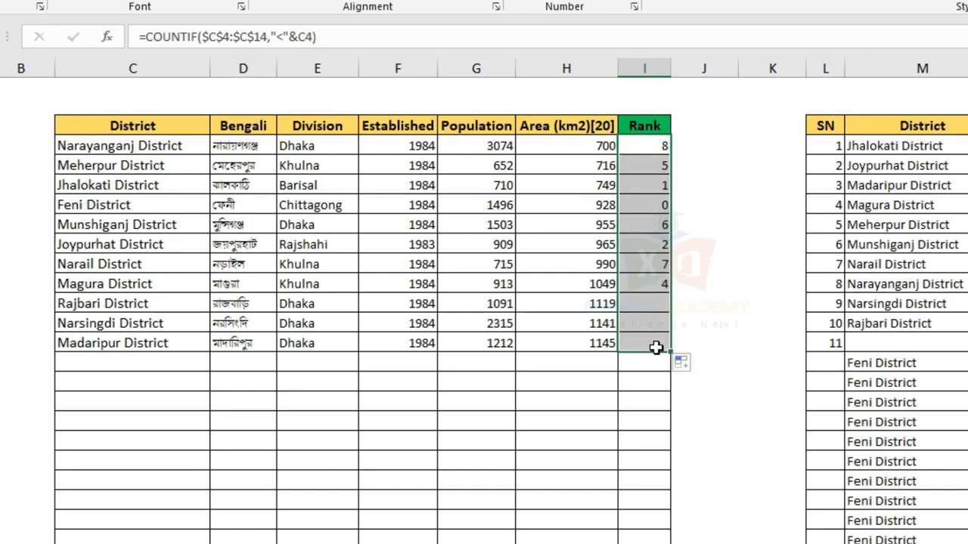
pyautogui.click(662, 403)
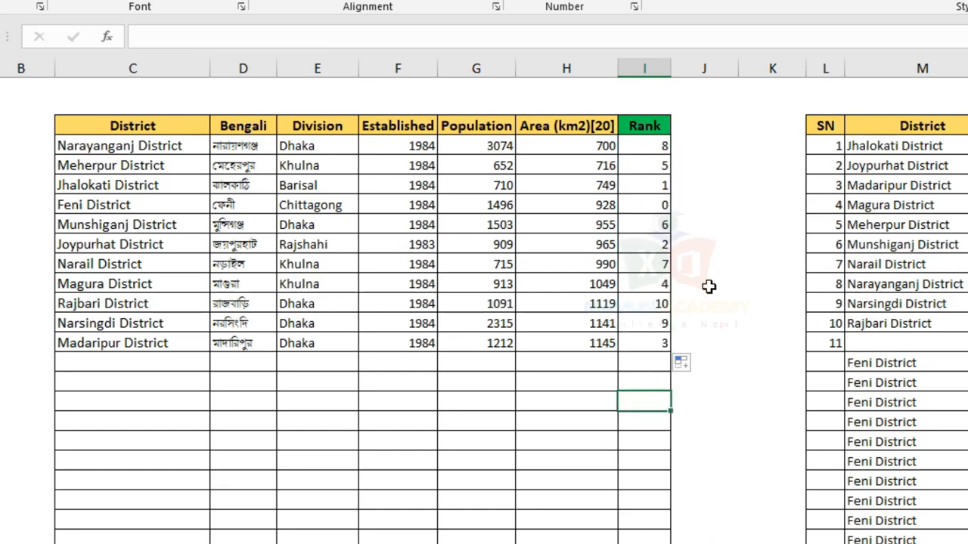
pyautogui.click(163, 185)
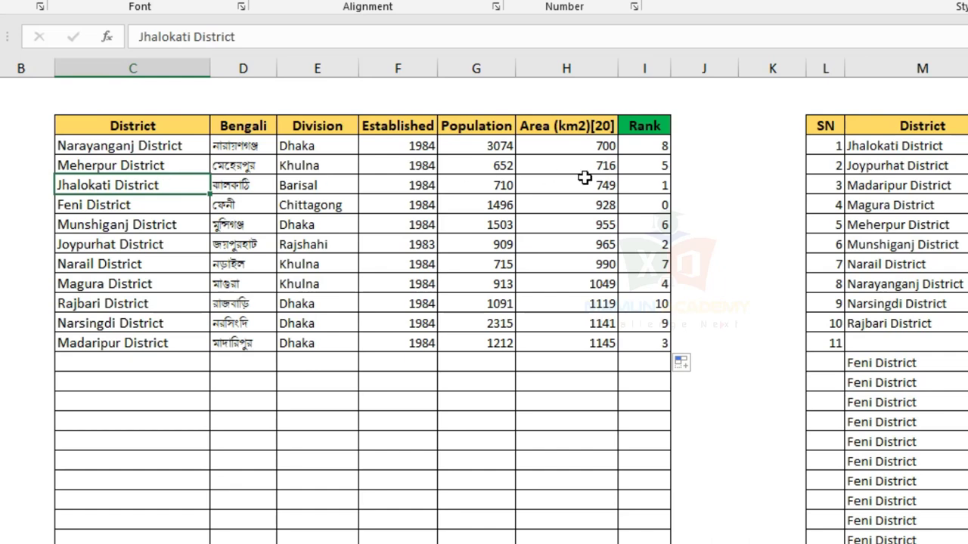
pyautogui.moveTo(662, 205); pyautogui.dragTo(94, 202)
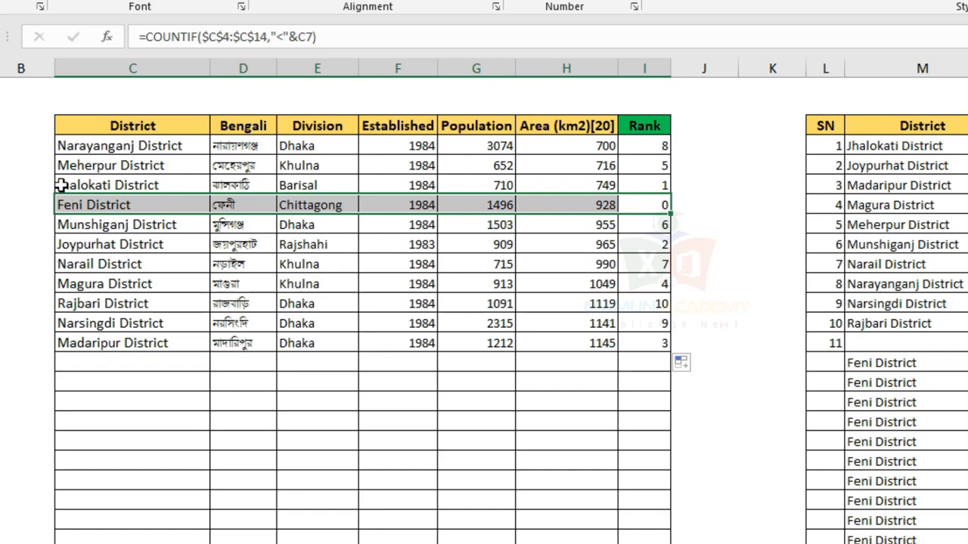
pyautogui.click(651, 183)
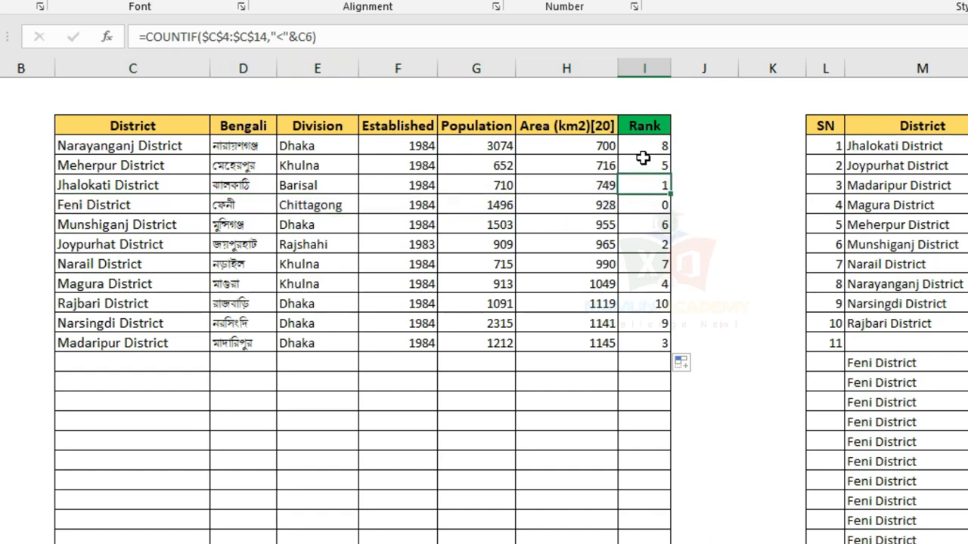
pyautogui.click(638, 419)
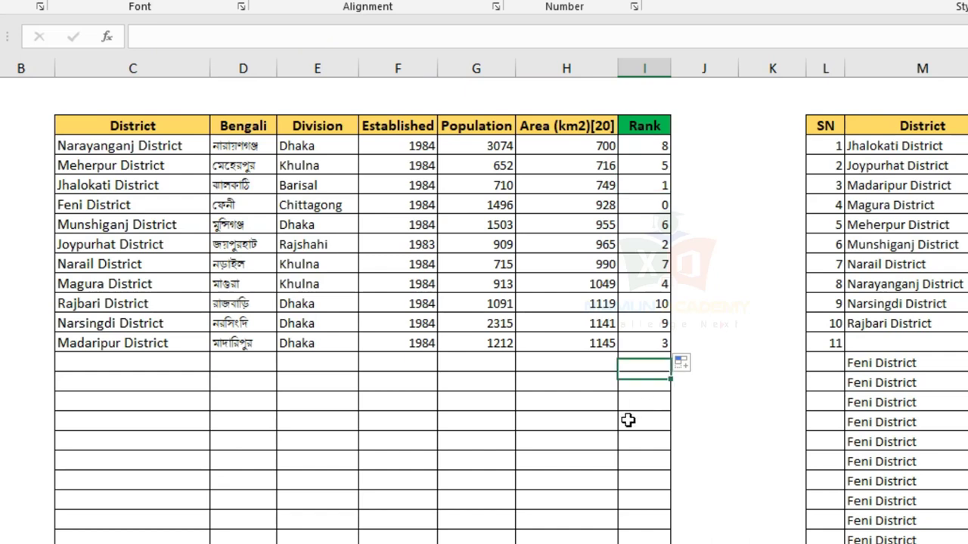
pyautogui.click(659, 205)
pyautogui.click(688, 187)
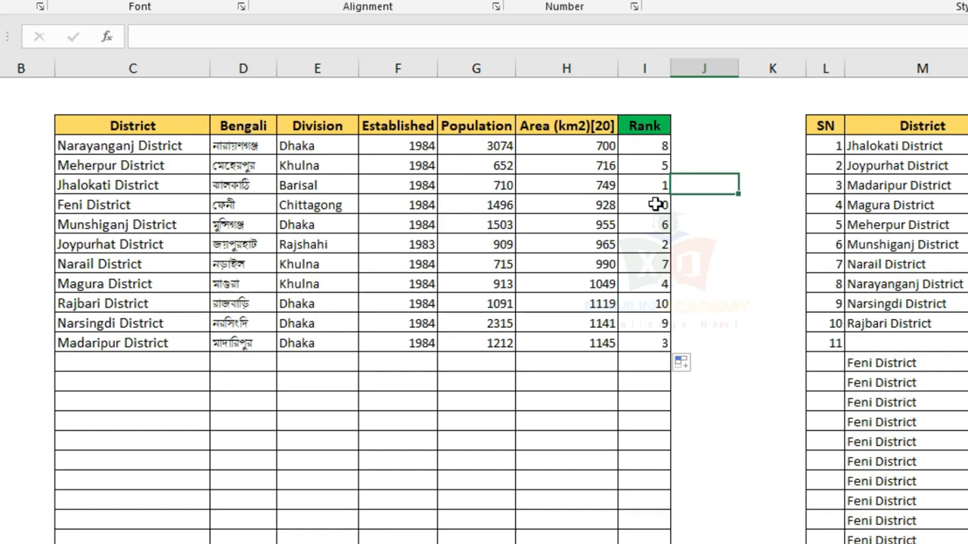
pyautogui.moveTo(658, 146); pyautogui.dragTo(662, 344)
# Step: Append +1 to all the rank formulas in I4:I14 so the ranks run 1–11
pyautogui.click(378, 42)
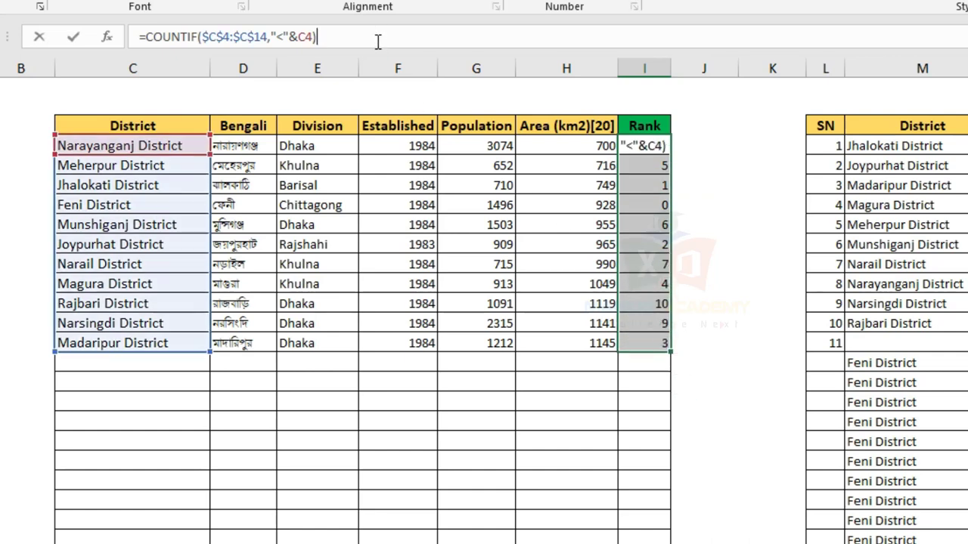
pyautogui.write('+1')
pyautogui.hotkey('ctrl', 'Return')
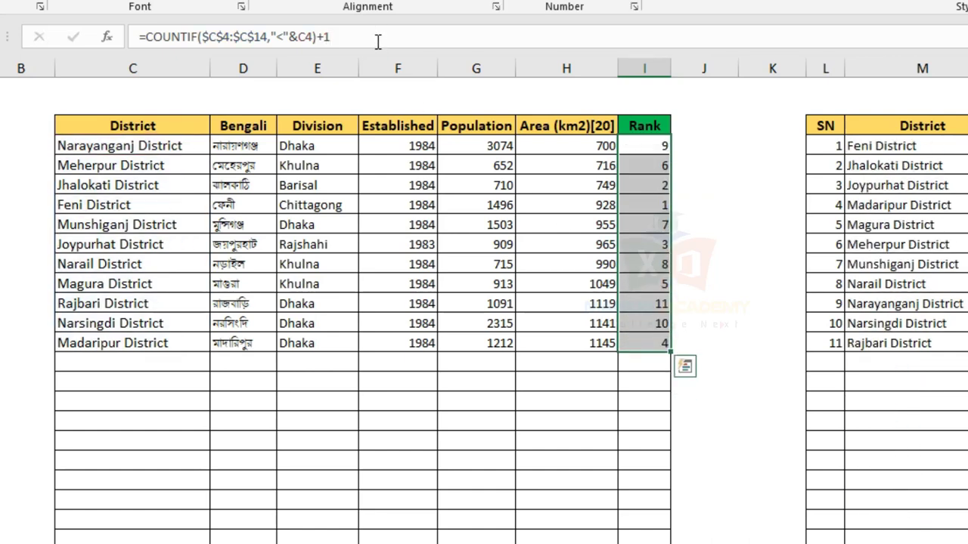
pyautogui.click(638, 458)
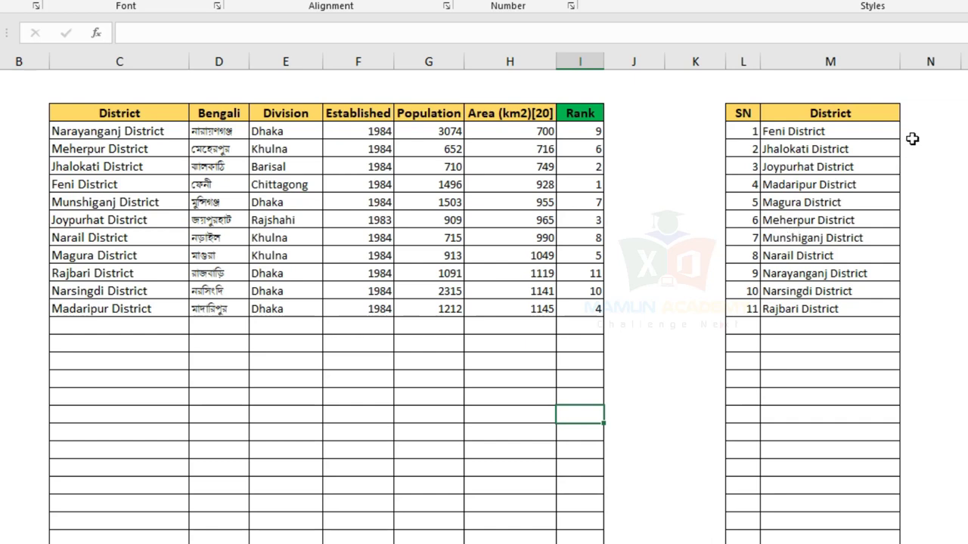
# Step: Delete the district names from the numbered list's District column
pyautogui.moveTo(913, 135); pyautogui.dragTo(831, 539)
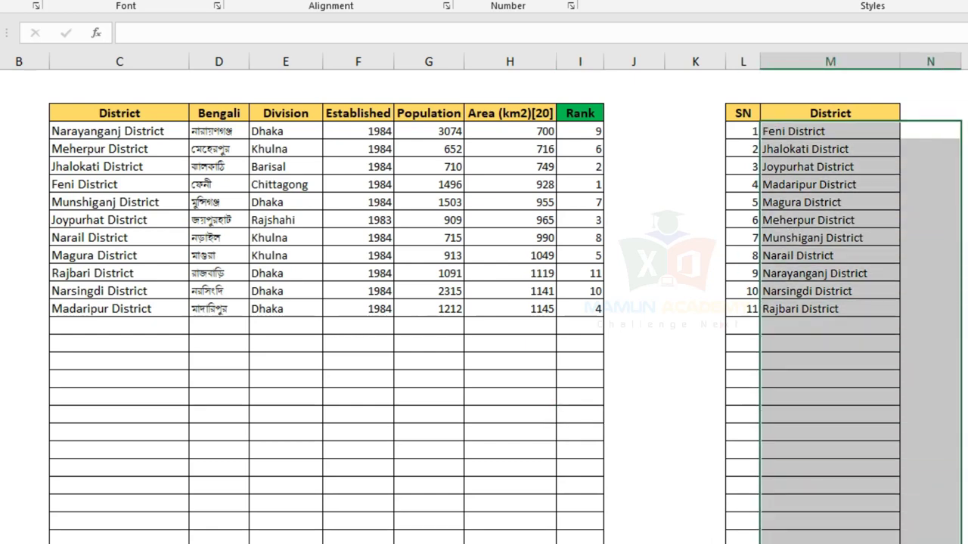
pyautogui.press('Delete')
pyautogui.click(746, 130)
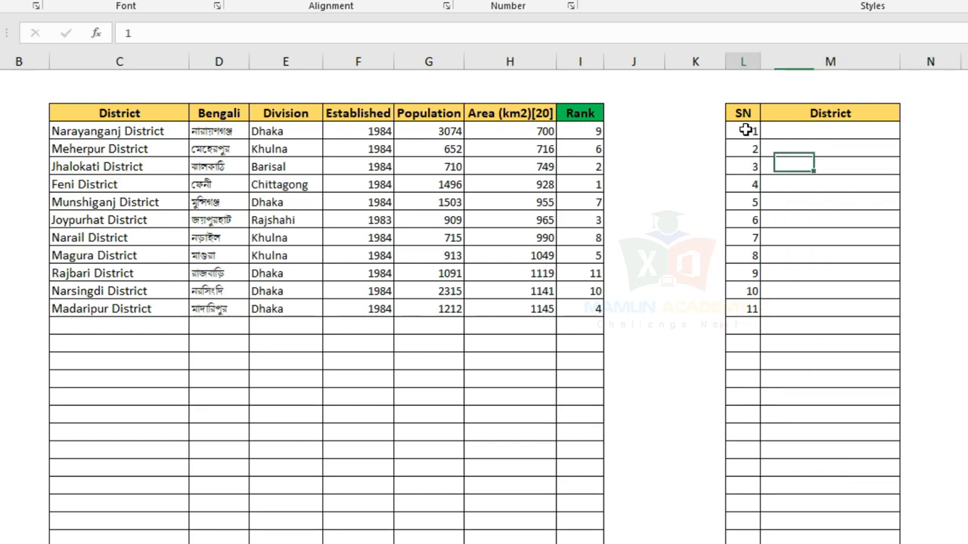
pyautogui.press('Down')
pyautogui.press('Down')
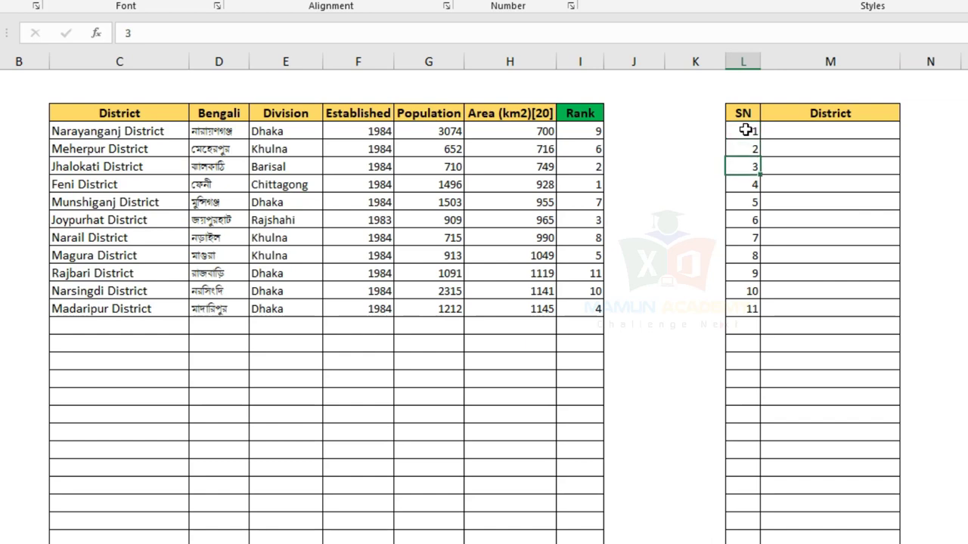
pyautogui.press('Down')
pyautogui.press('Down')
pyautogui.press('Down')
pyautogui.press('Down')
pyautogui.press('Down')
pyautogui.press('Down')
pyautogui.press('Down')
pyautogui.press('Down')
pyautogui.press('Down')
pyautogui.press('Down')
pyautogui.press('Down')
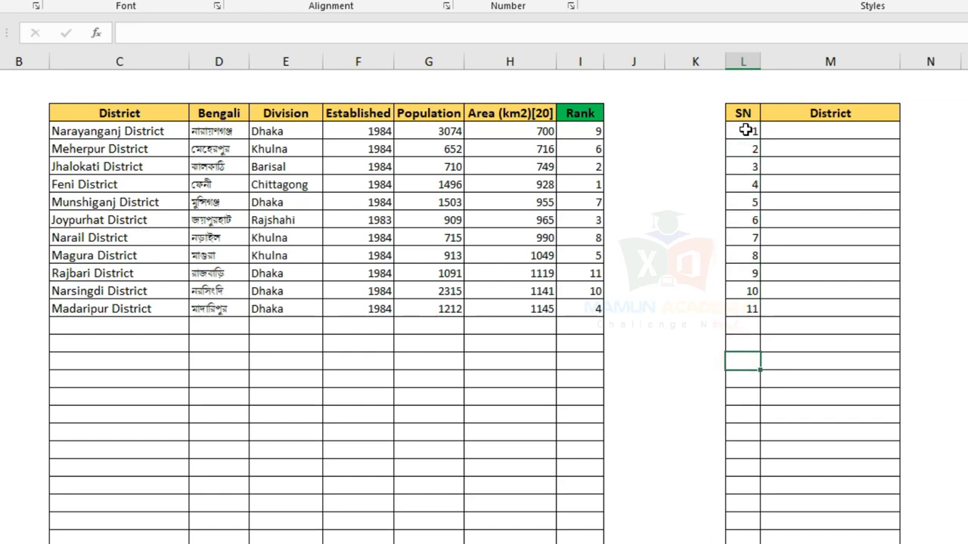
# Step: Review SN numbers 1–11 and the Narayanganj, Feni and Madaripur District rows with their ranks
pyautogui.moveTo(745, 130); pyautogui.dragTo(742, 485)
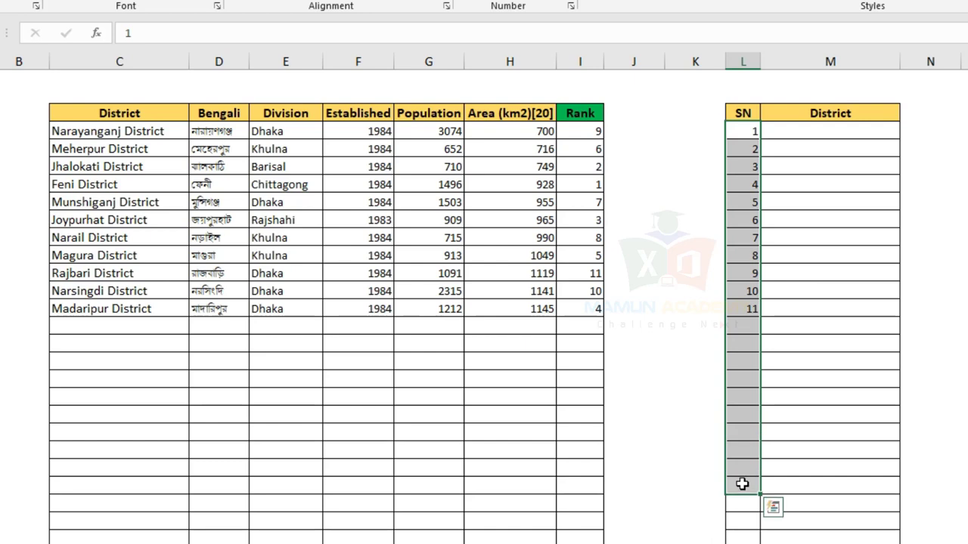
pyautogui.click(675, 259)
pyautogui.moveTo(739, 134); pyautogui.dragTo(738, 295)
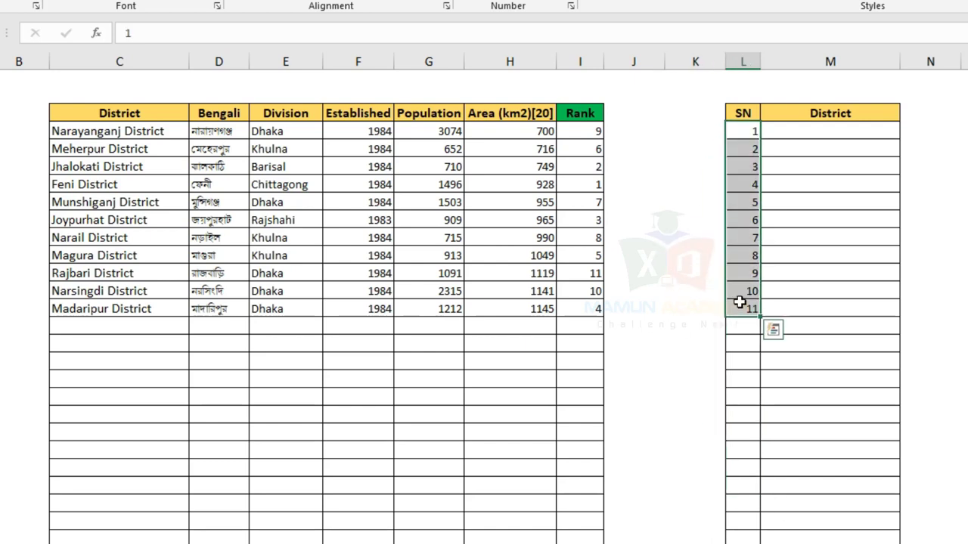
pyautogui.rightClick(742, 62)
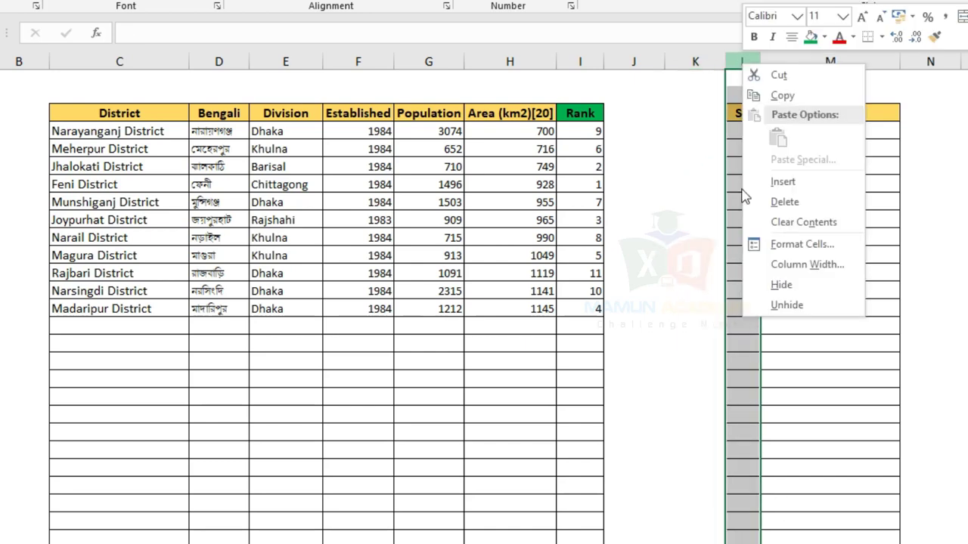
pyautogui.press('Escape')
pyautogui.click(827, 136)
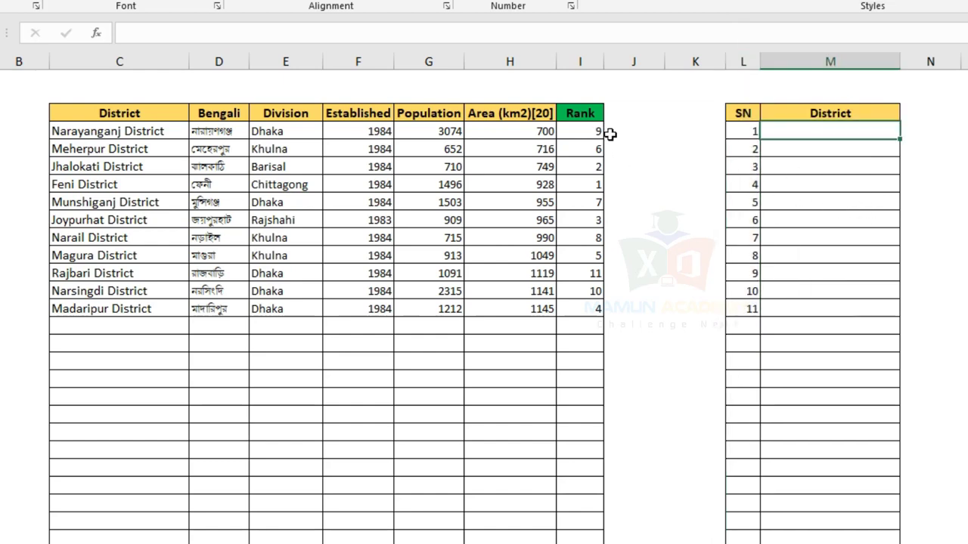
pyautogui.moveTo(616, 132)
pyautogui.mouseDown()
pyautogui.moveTo(234, 143)
pyautogui.moveTo(130, 132)
pyautogui.mouseUp()
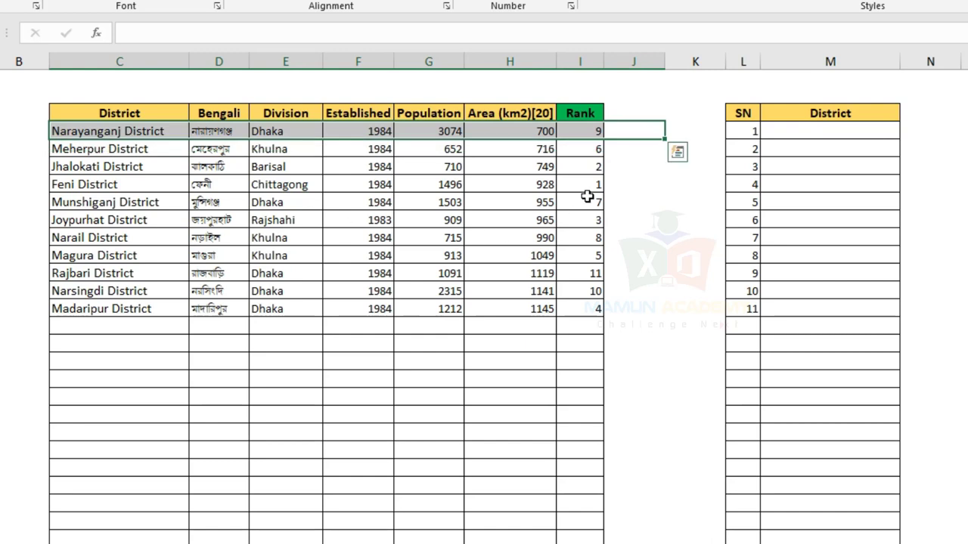
pyautogui.click(485, 183)
pyautogui.moveTo(485, 183); pyautogui.dragTo(113, 186)
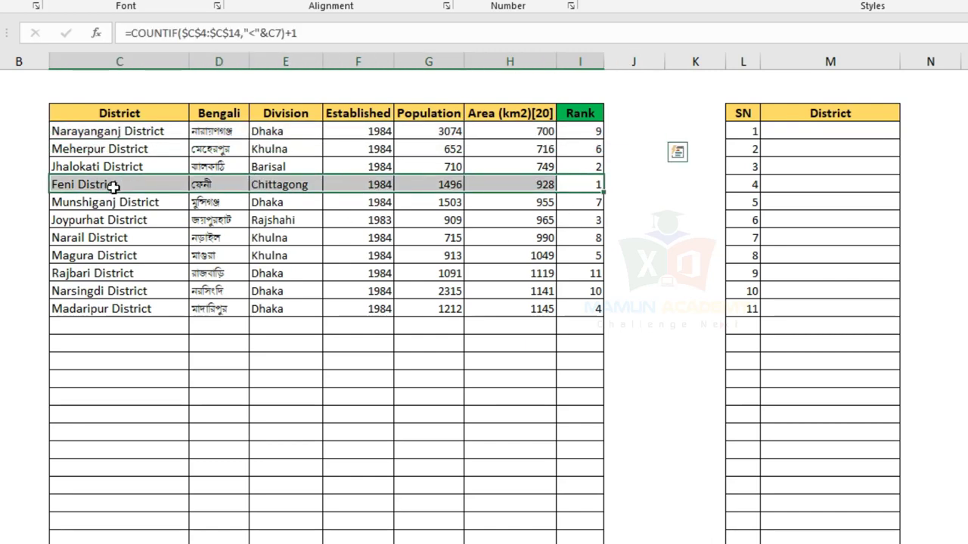
pyautogui.moveTo(593, 308); pyautogui.dragTo(47, 305)
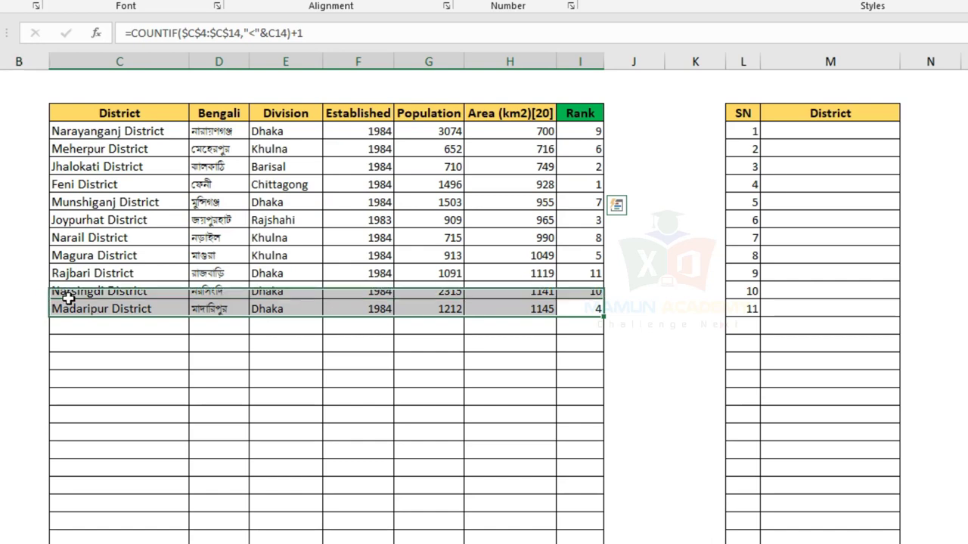
pyautogui.click(469, 431)
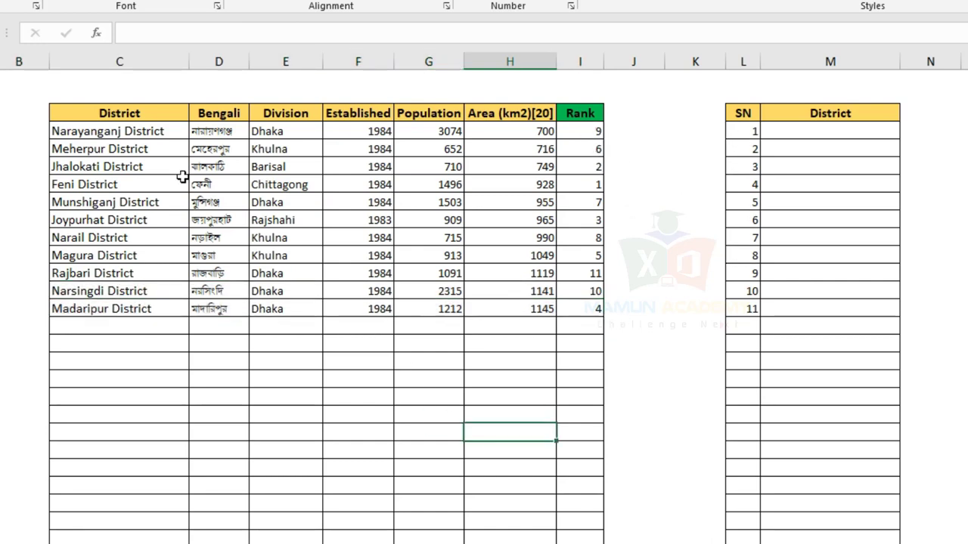
# Step: In M4, start the formula =INDEX($C$3:$I$14,MATCH( with the table range locked
pyautogui.click(832, 131)
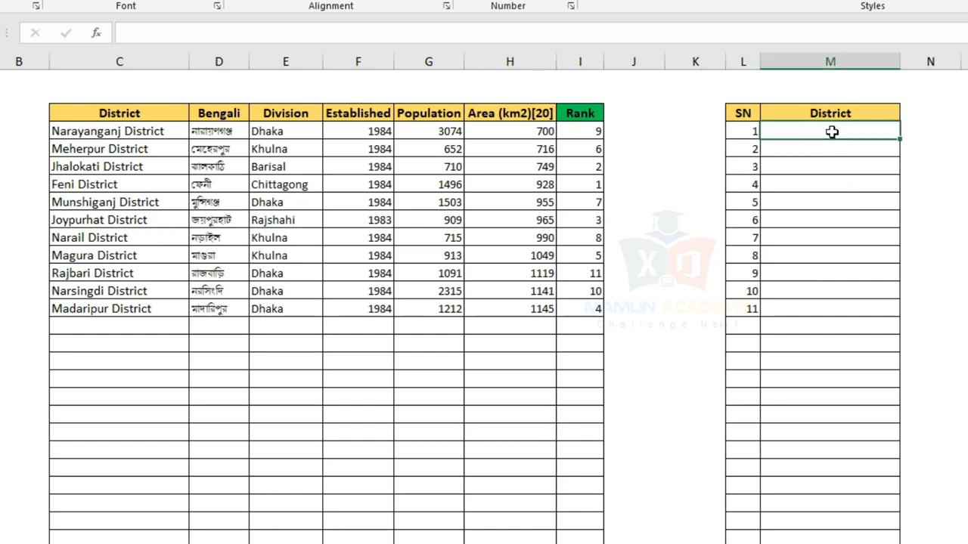
pyautogui.write('=i')
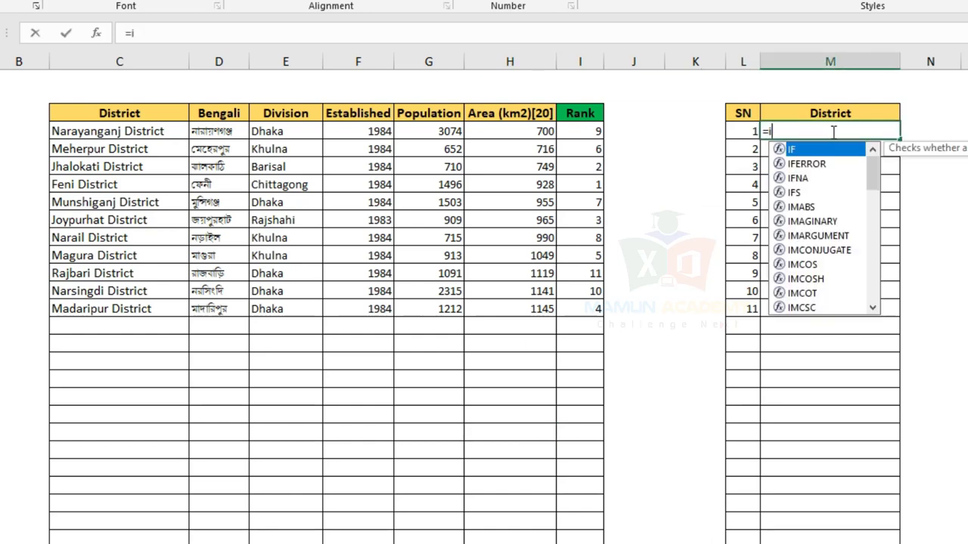
pyautogui.write('nd')
pyautogui.press('Tab')
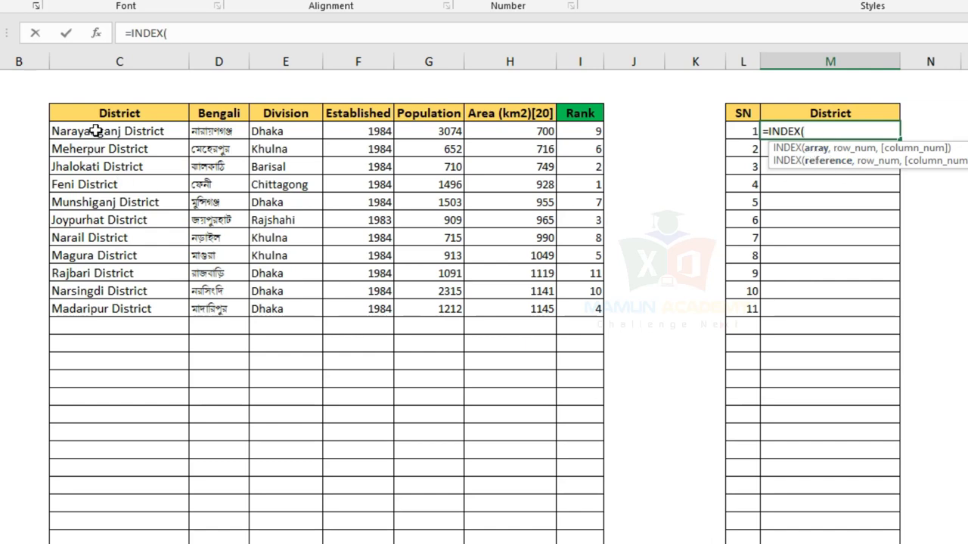
pyautogui.moveTo(96, 112)
pyautogui.mouseDown()
pyautogui.moveTo(468, 282)
pyautogui.moveTo(580, 310)
pyautogui.mouseUp()
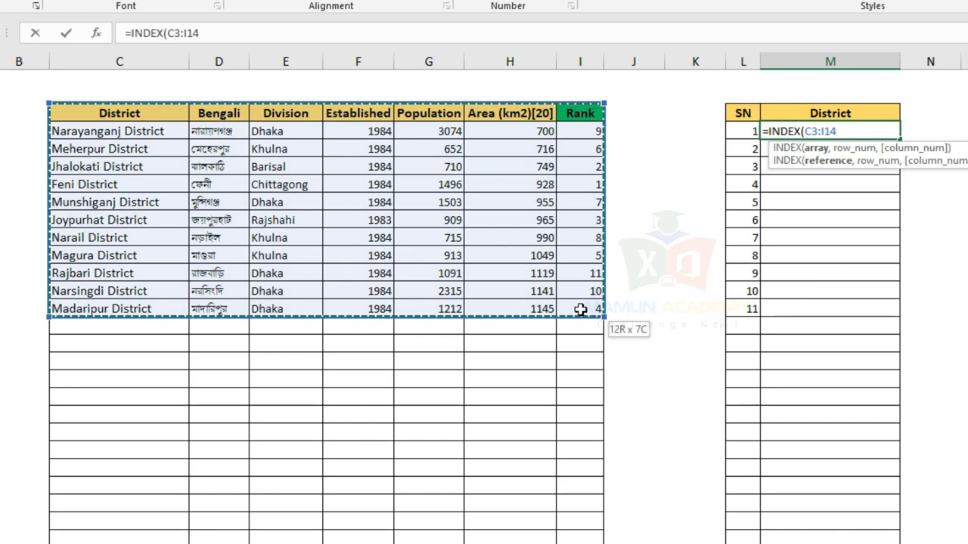
pyautogui.press('F4')
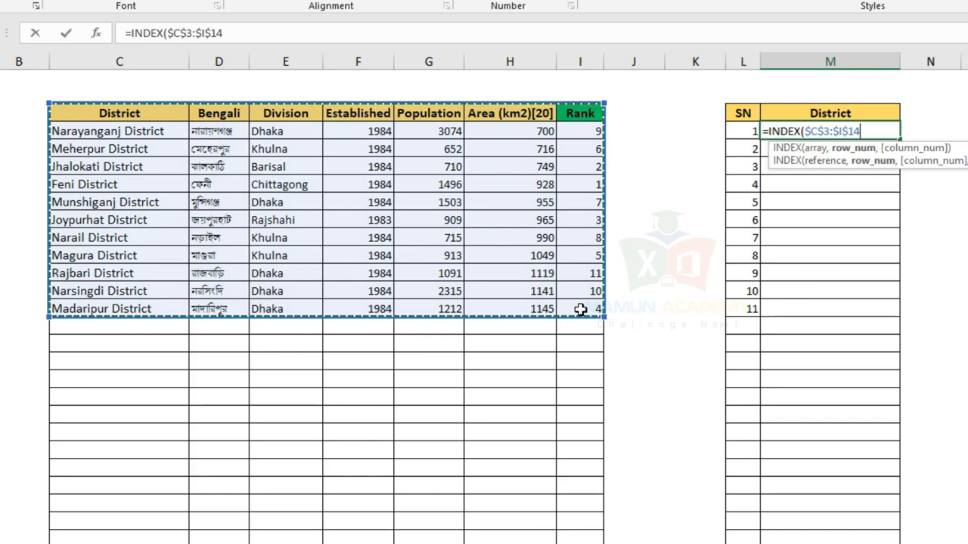
pyautogui.write(',')
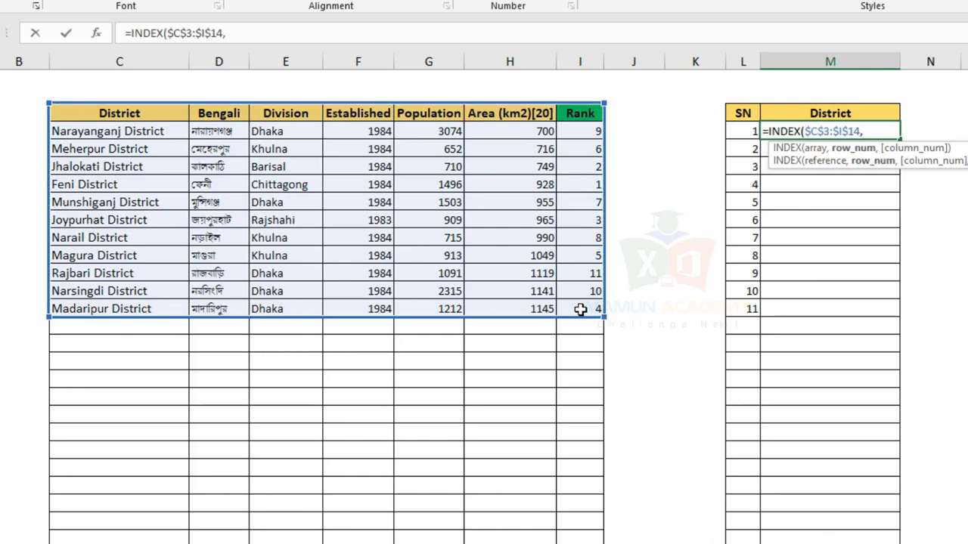
pyautogui.write('ma')
pyautogui.press('Tab')
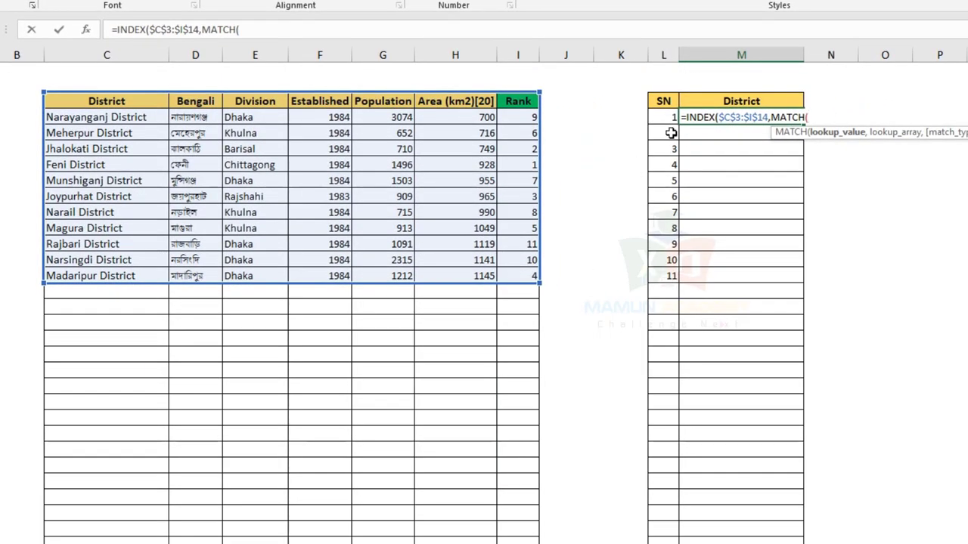
# Step: Complete M4 as =INDEX($C$3:$I$14,MATCH(L4,$I$3:$I$14,0),1) so it returns Feni District
pyautogui.click(701, 123)
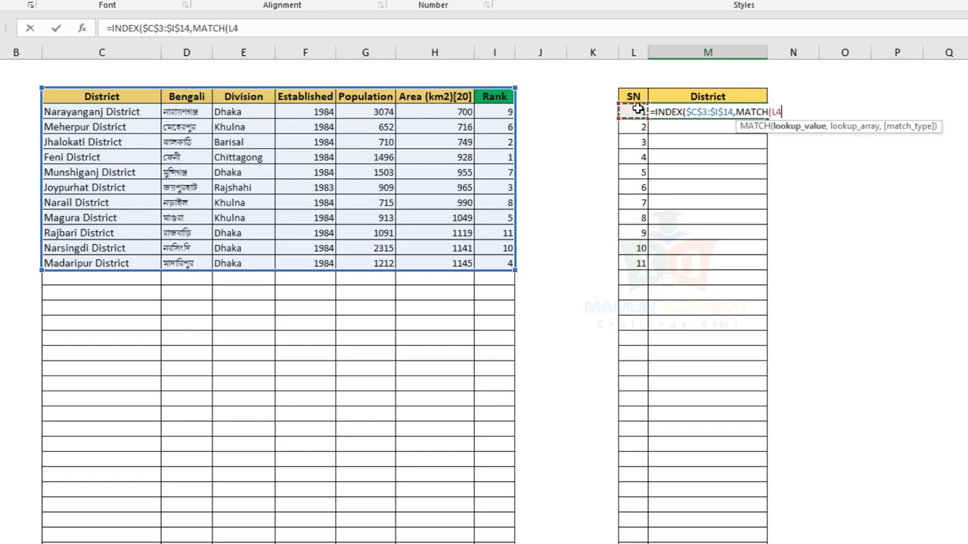
pyautogui.write(',')
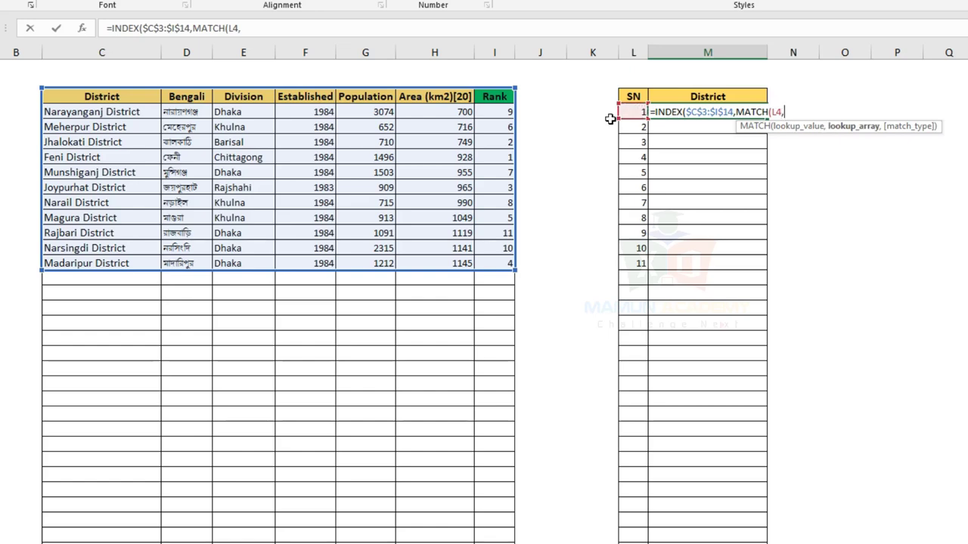
pyautogui.moveTo(490, 99); pyautogui.dragTo(486, 266)
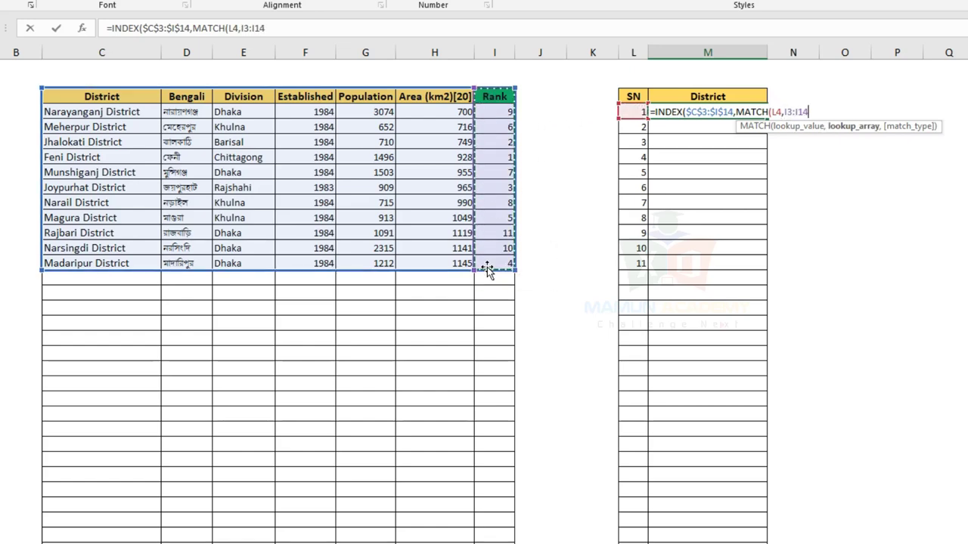
pyautogui.press('F4')
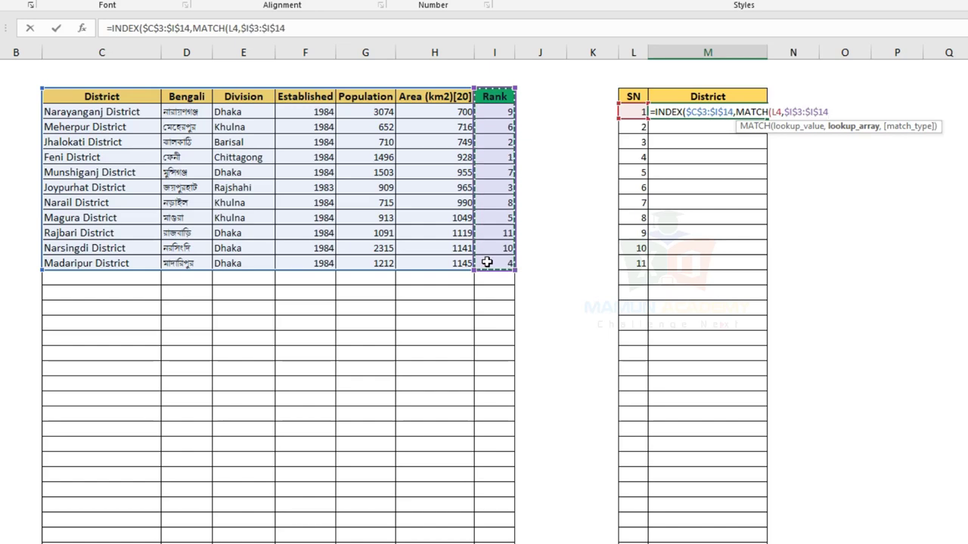
pyautogui.write(',')
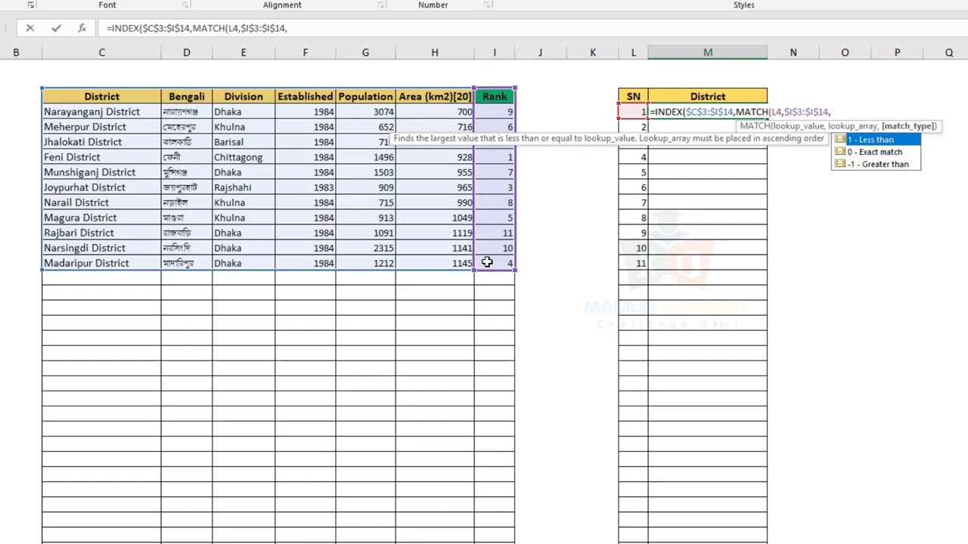
pyautogui.press('Down')
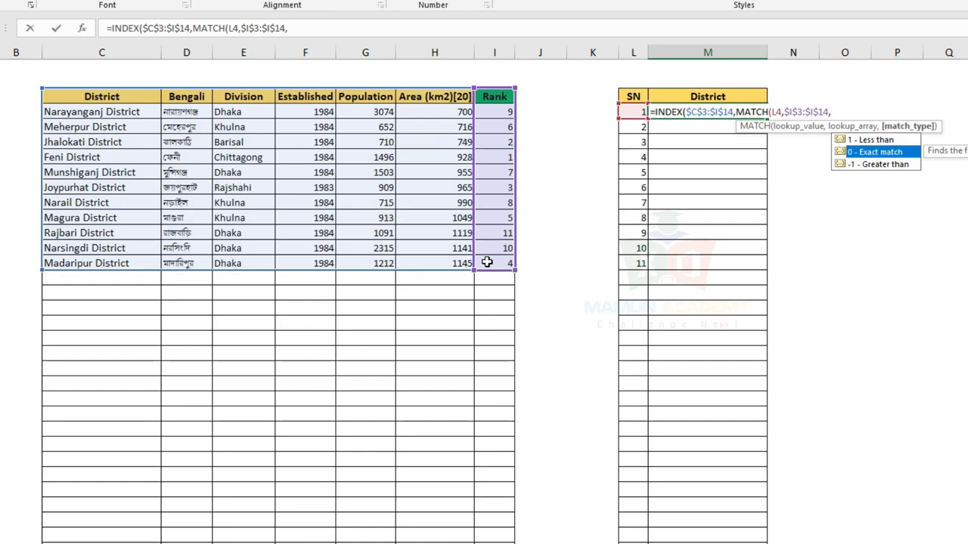
pyautogui.press('Tab')
pyautogui.write(')')
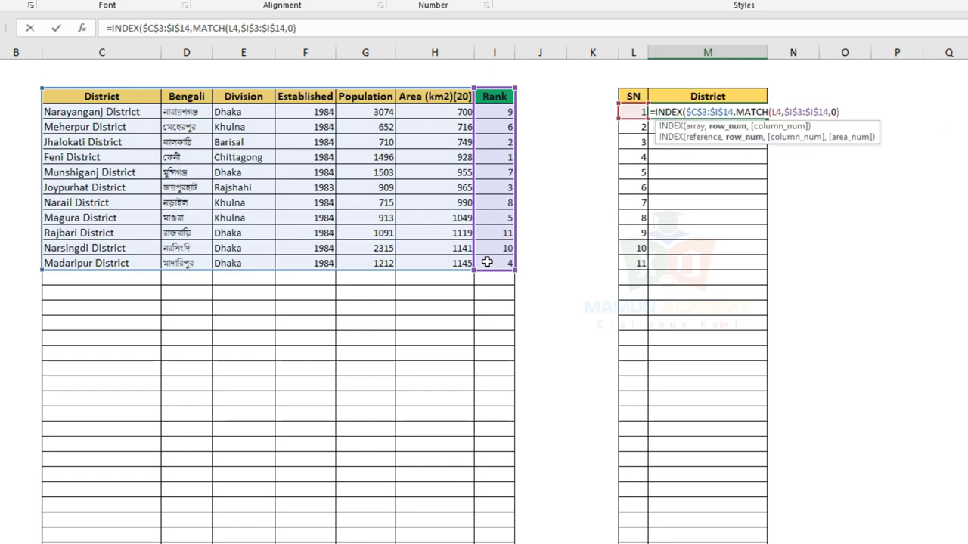
pyautogui.write(',1')
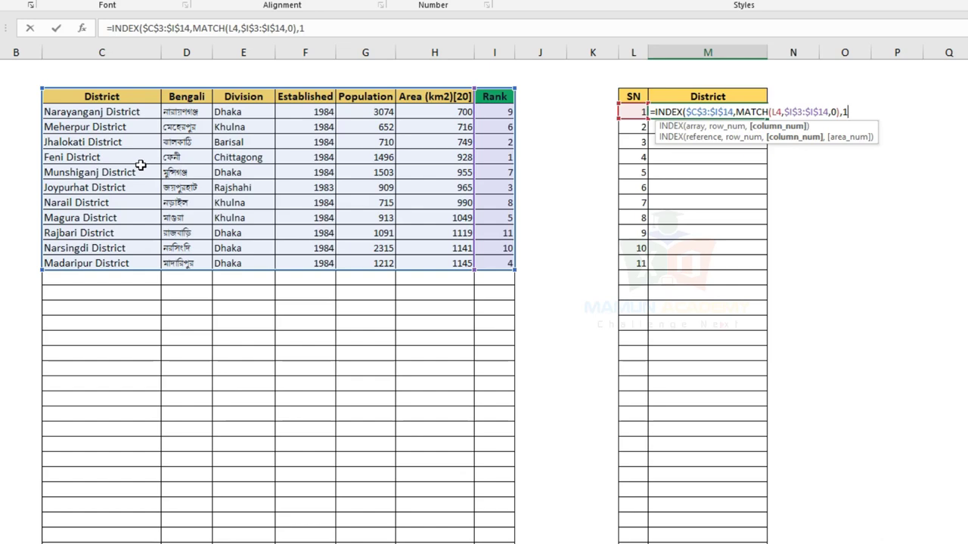
pyautogui.write(')')
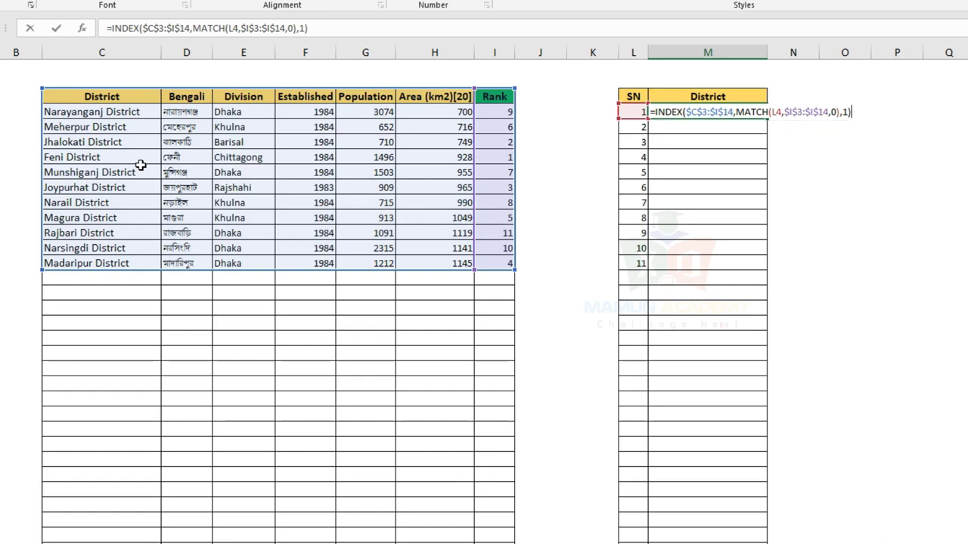
pyautogui.hotkey('ctrl', 'Return')
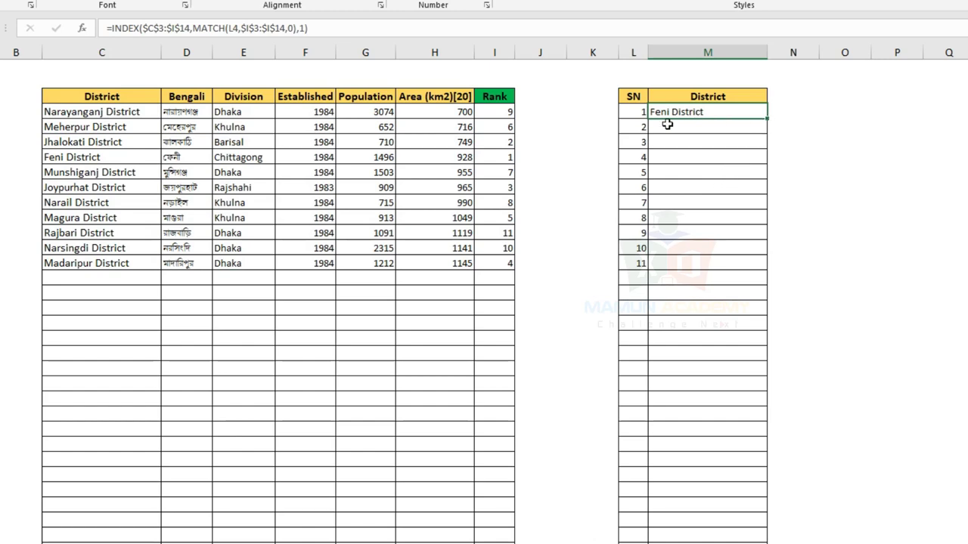
# Step: Copy the INDEX-MATCH formula from M4 down to row 14, listing Feni through Rajbari District
pyautogui.moveTo(55, 159); pyautogui.dragTo(479, 157)
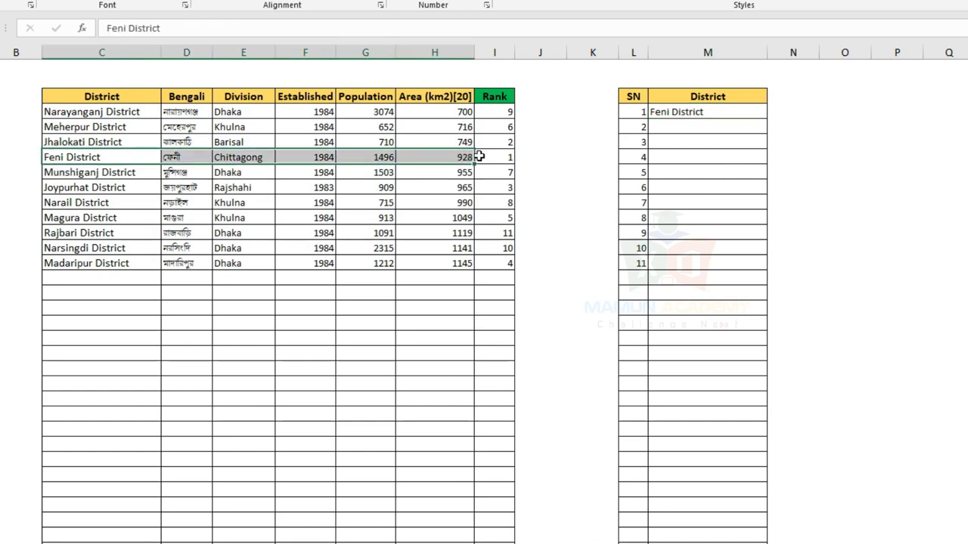
pyautogui.click(764, 112)
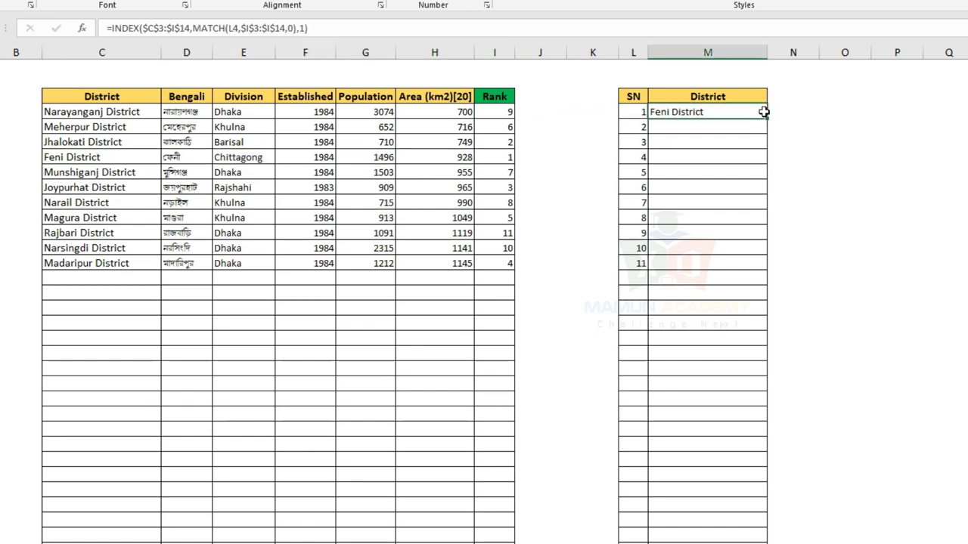
pyautogui.moveTo(766, 122); pyautogui.dragTo(770, 138)
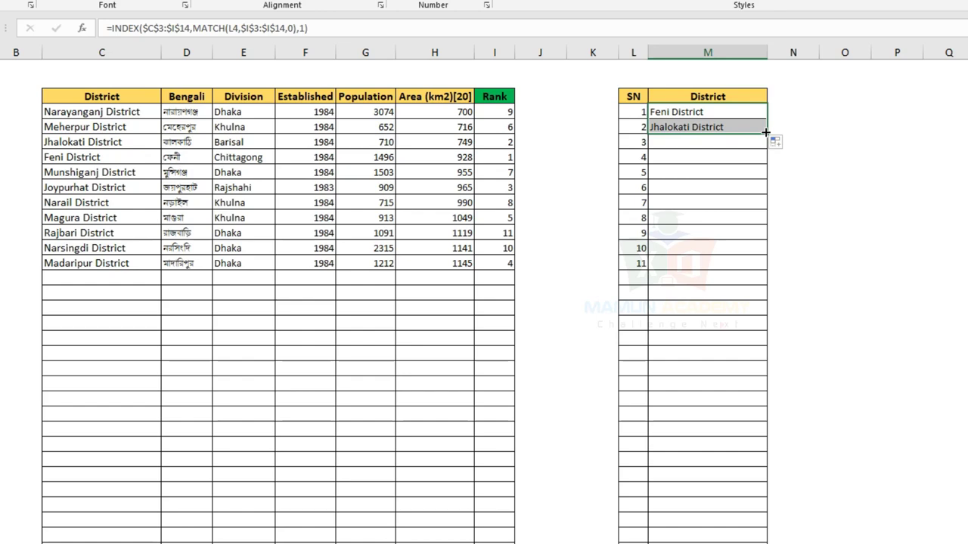
pyautogui.moveTo(766, 132); pyautogui.dragTo(764, 277)
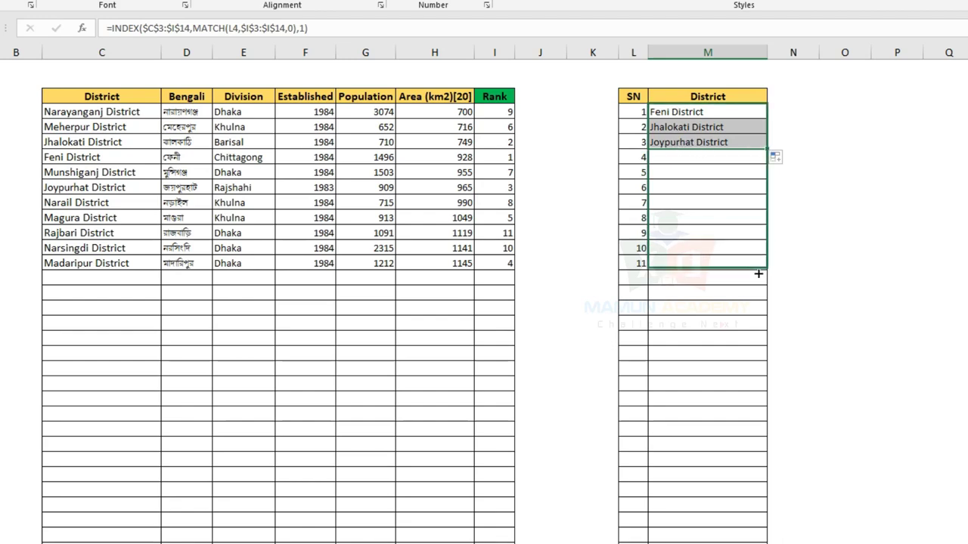
pyautogui.click(889, 143)
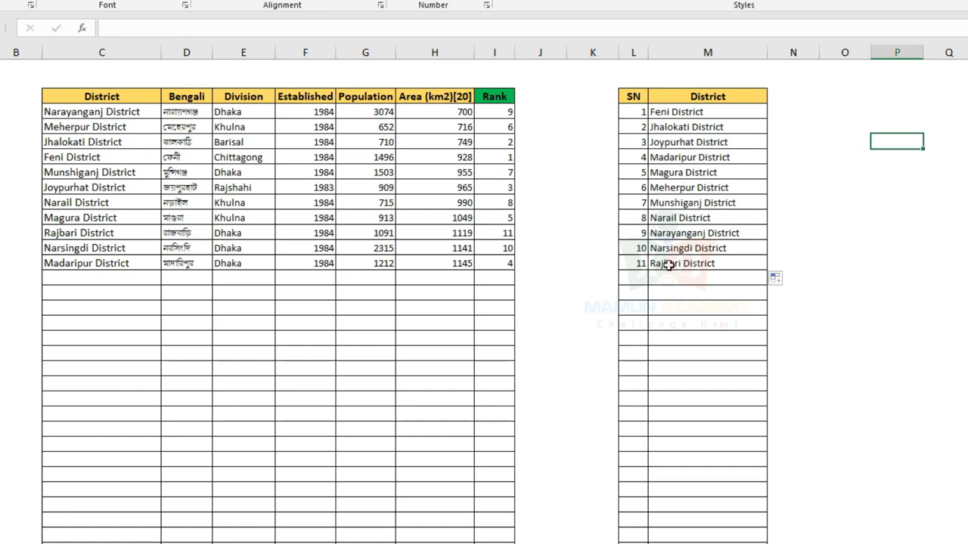
# Step: Copy Feni District from C7 and paste it over Madaripur District in C14
pyautogui.click(109, 112)
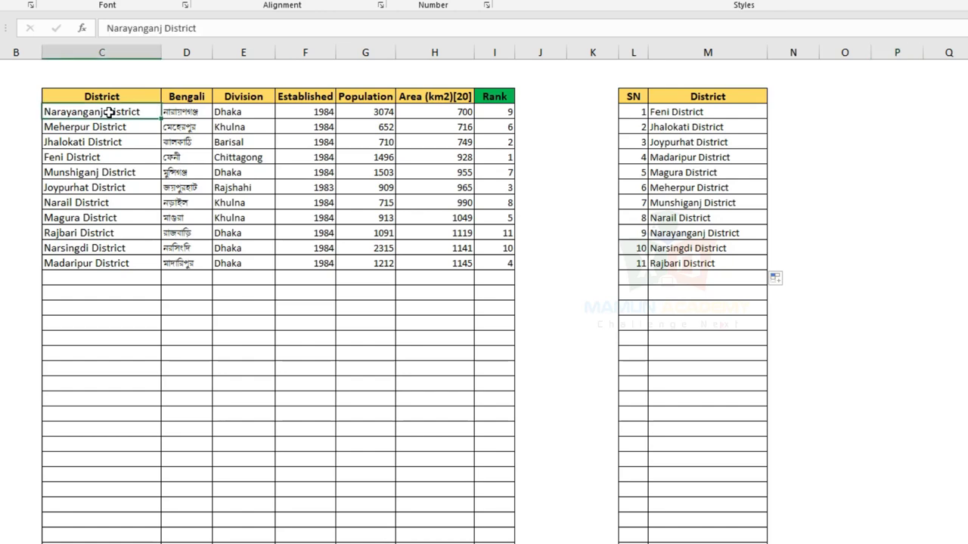
pyautogui.click(119, 128)
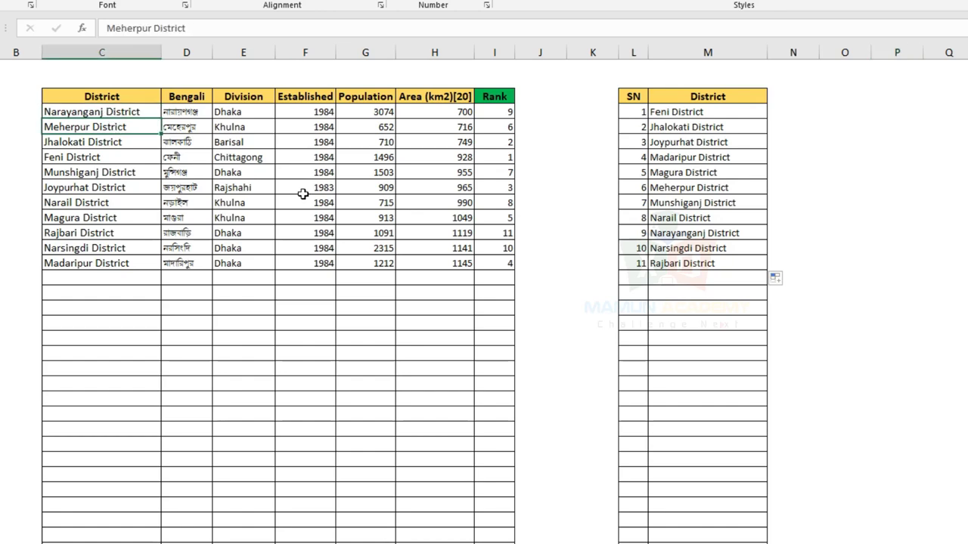
pyautogui.click(493, 163)
pyautogui.click(133, 158)
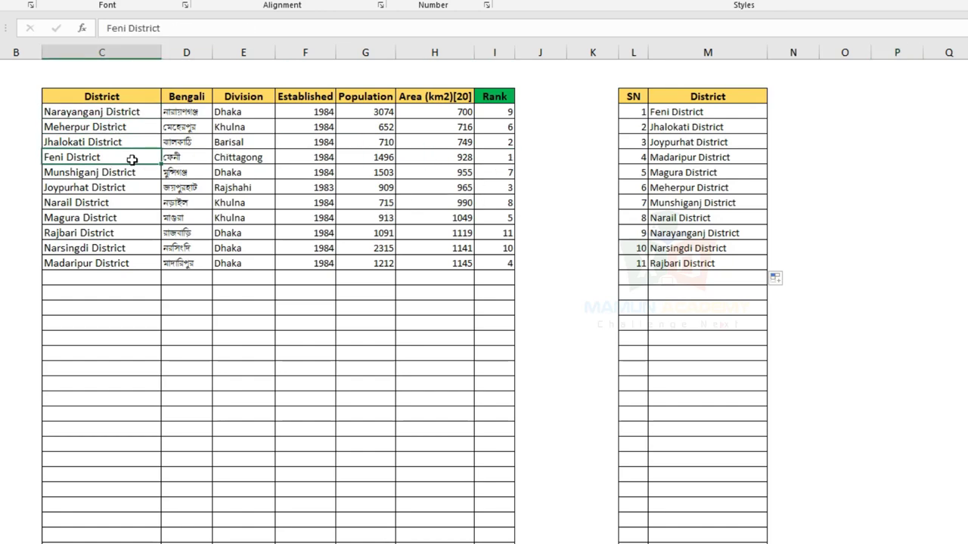
pyautogui.hotkey('ctrl', 'c')
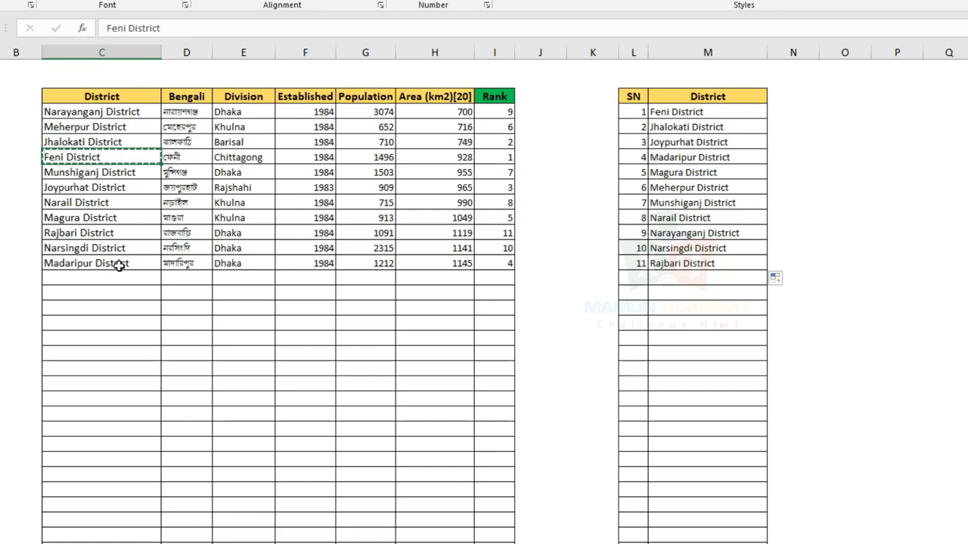
pyautogui.click(119, 263)
pyautogui.hotkey('ctrl', 'v')
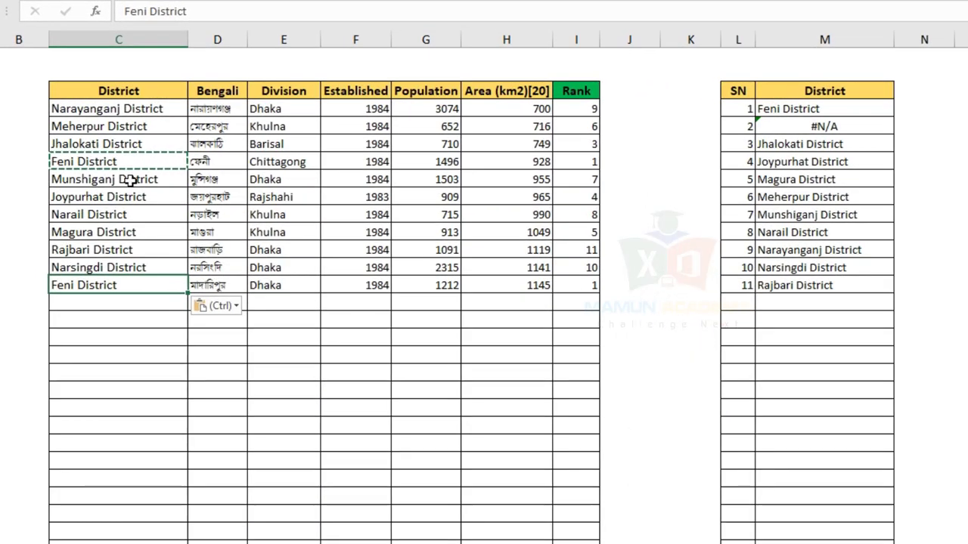
# Step: Shade both Feni District names and their rank 1 cells orange
pyautogui.press('Up')
pyautogui.press('Up')
pyautogui.press('Up')
pyautogui.press('Up')
pyautogui.press('Up')
pyautogui.press('Up')
pyautogui.keyDown('ctrl'); pyautogui.click(139, 283); pyautogui.keyUp('ctrl')
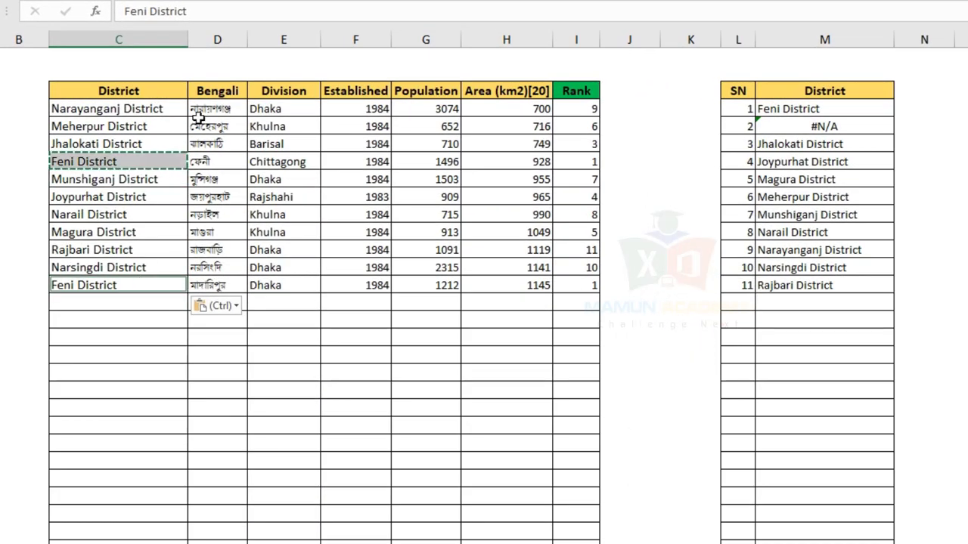
pyautogui.click(181, 1)
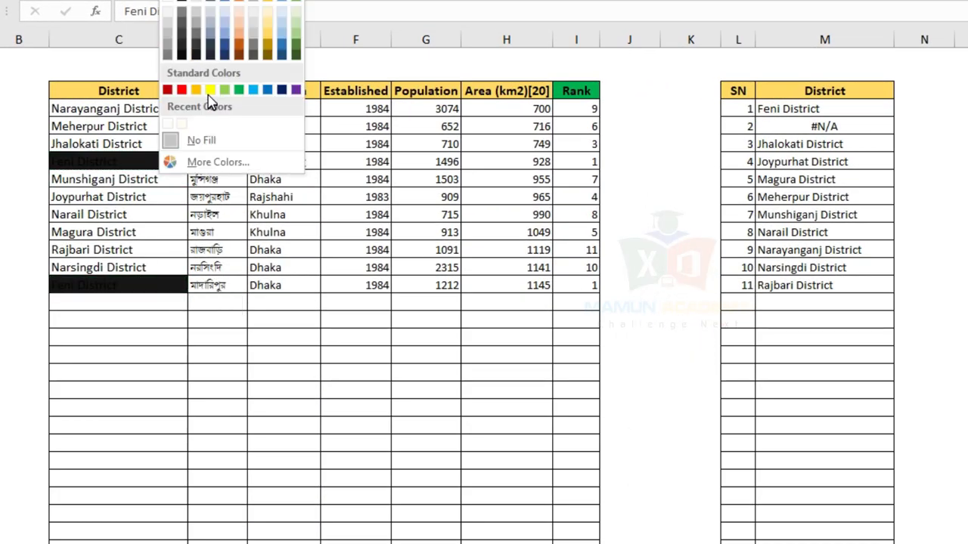
pyautogui.click(197, 90)
pyautogui.click(218, 339)
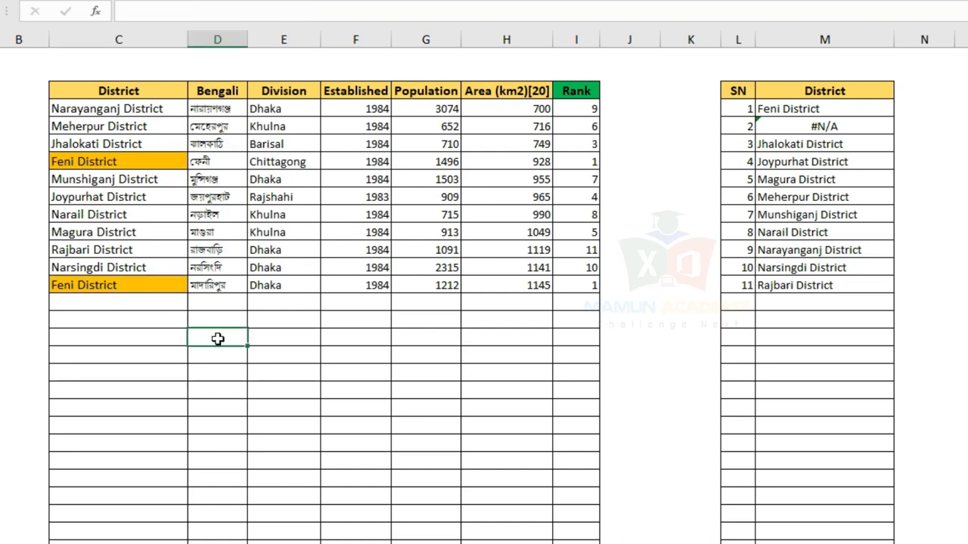
pyautogui.click(567, 286)
pyautogui.keyDown('ctrl'); pyautogui.click(590, 158); pyautogui.keyUp('ctrl')
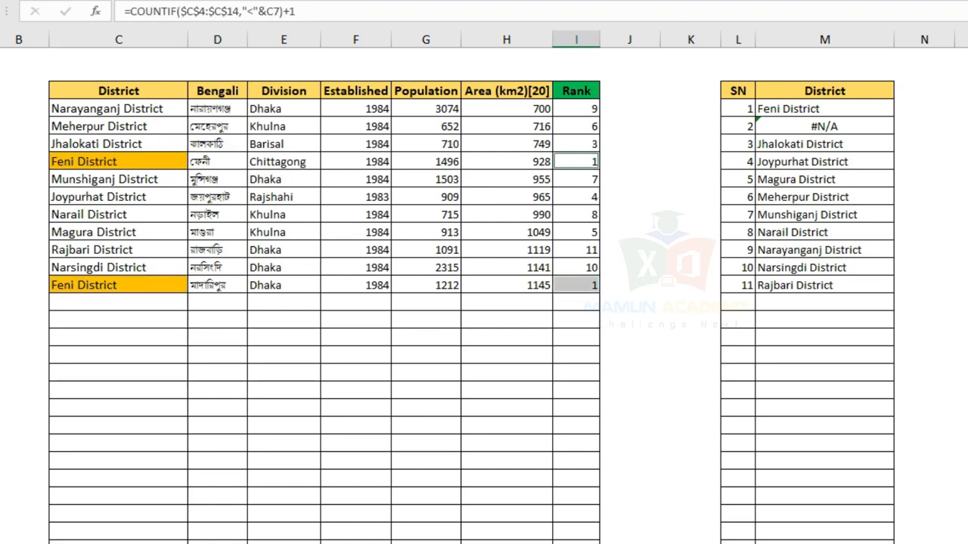
pyautogui.press('F4')
pyautogui.click(426, 407)
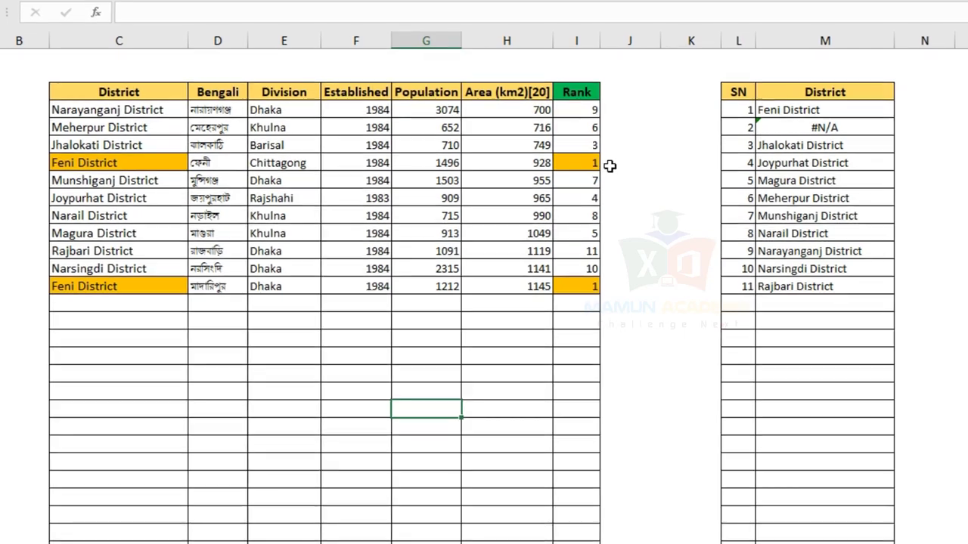
pyautogui.click(611, 163)
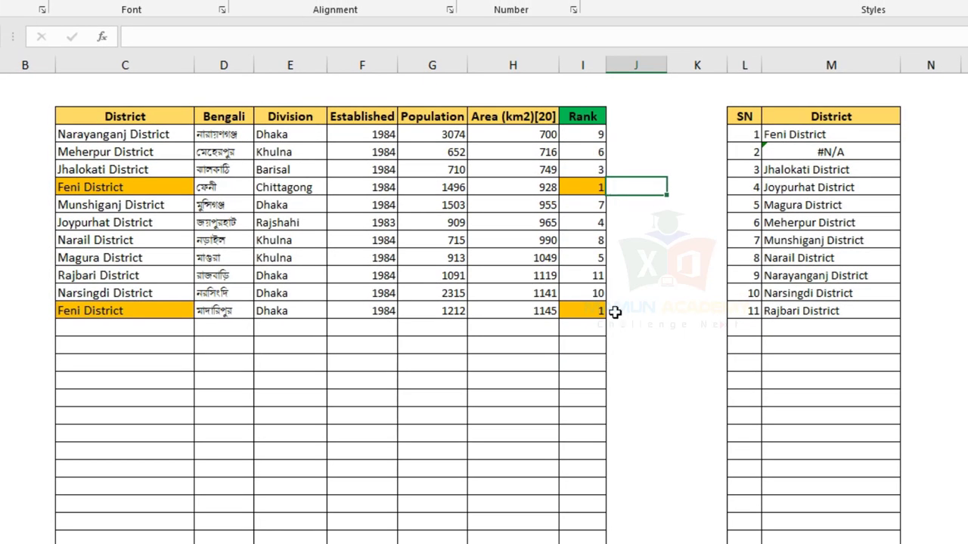
# Step: Enter trial values 1 and 2 in column J beside the first and second Feni District rows
pyautogui.click(614, 311)
pyautogui.write('2')
pyautogui.press('Return')
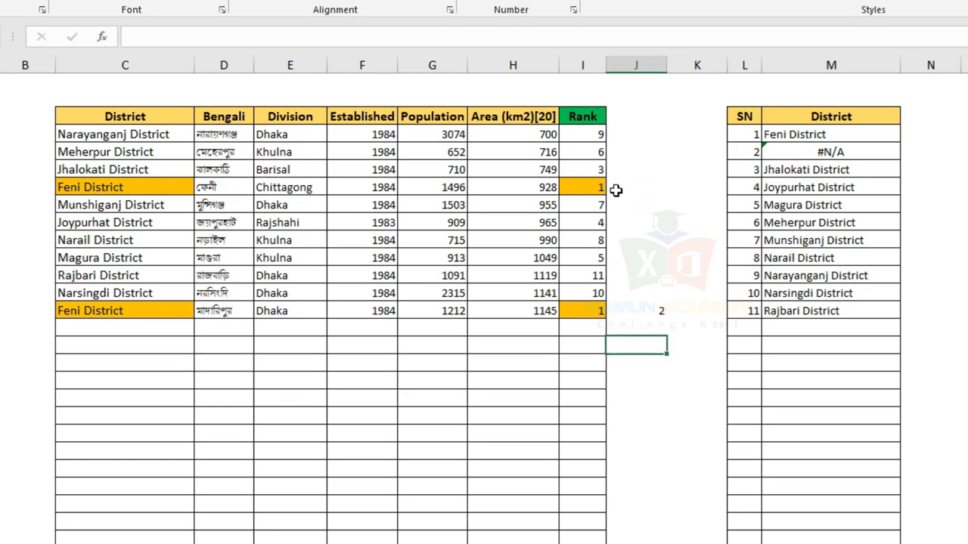
pyautogui.click(616, 189)
pyautogui.write('2')
pyautogui.click(618, 288)
pyautogui.click(633, 309)
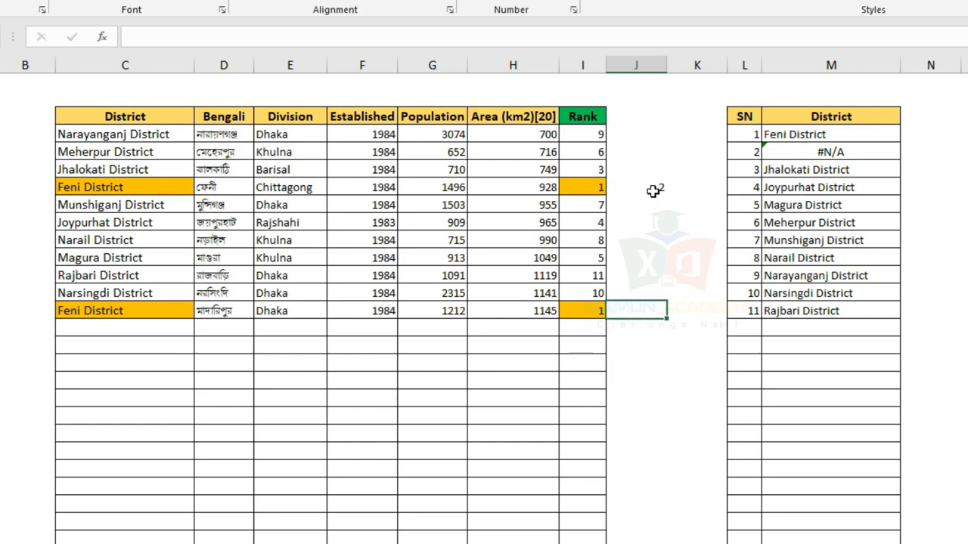
pyautogui.click(653, 190)
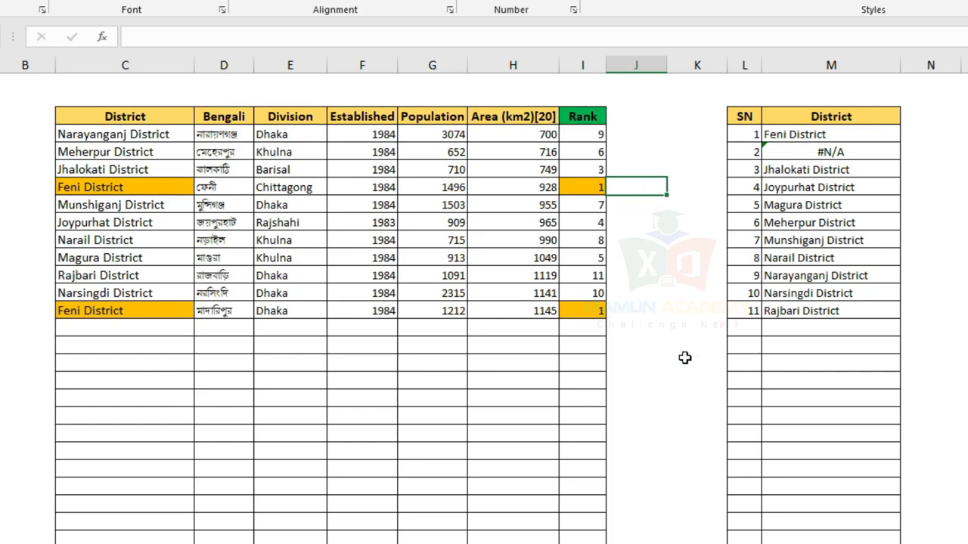
pyautogui.write('1')
pyautogui.press('Return')
pyautogui.press('Down')
pyautogui.press('Down')
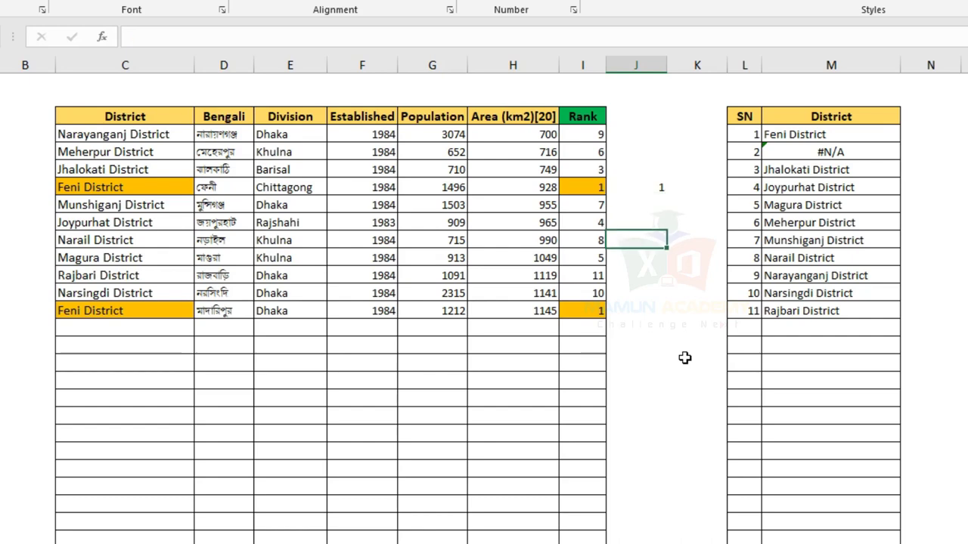
pyautogui.press('Down')
pyautogui.press('Down')
pyautogui.press('Down')
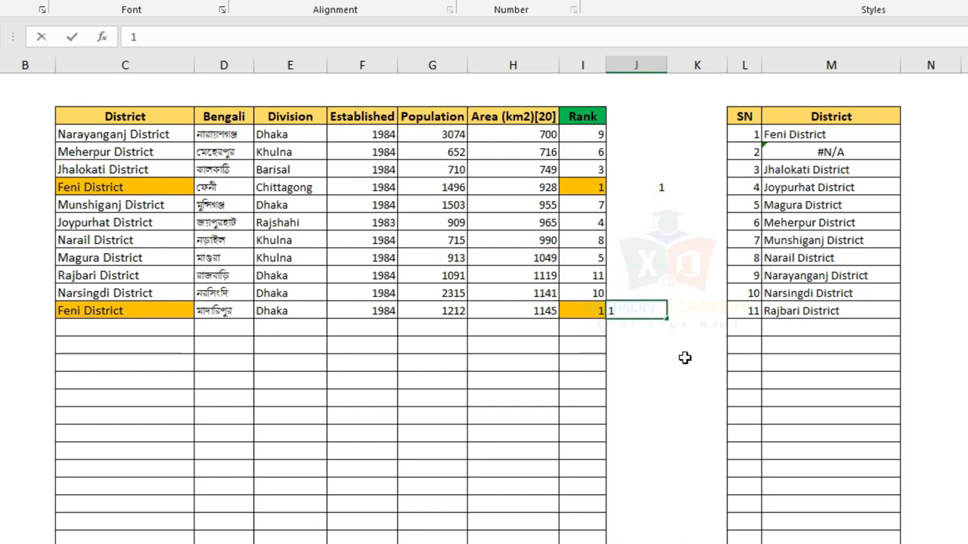
pyautogui.click(684, 357)
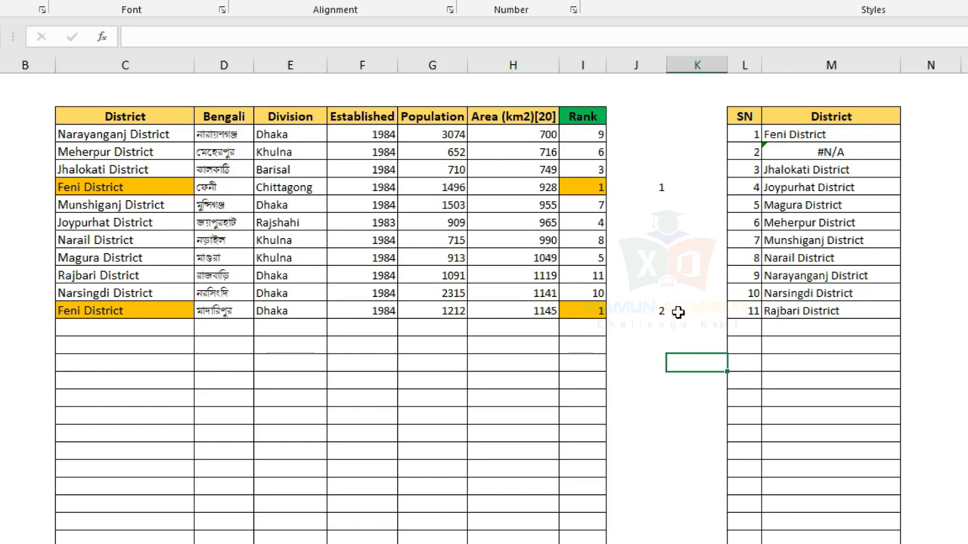
# Step: Check the trial values against the rank formulas, then clear J4:J14
pyautogui.click(598, 314)
pyautogui.click(635, 314)
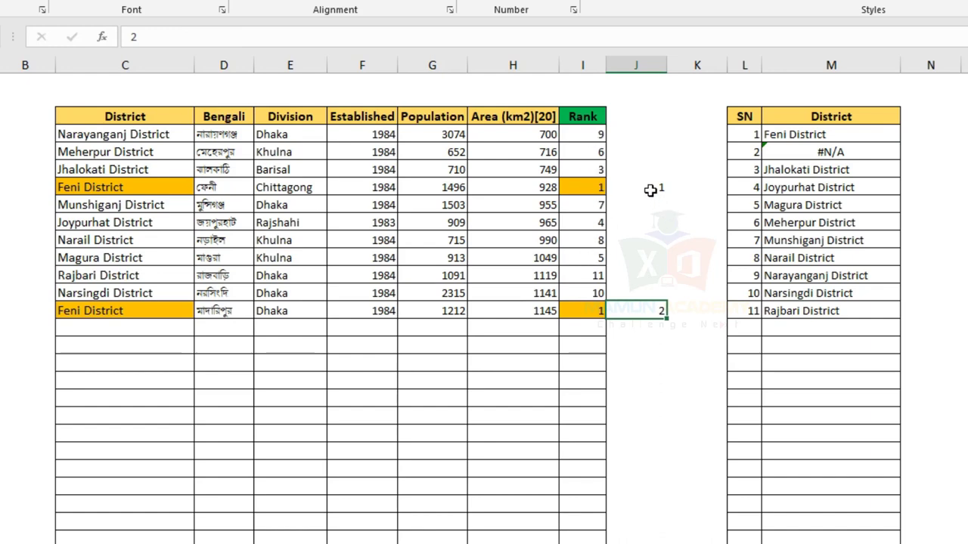
pyautogui.click(650, 189)
pyautogui.click(657, 313)
pyautogui.moveTo(636, 134); pyautogui.dragTo(663, 350)
pyautogui.press('Delete')
pyautogui.write('=')
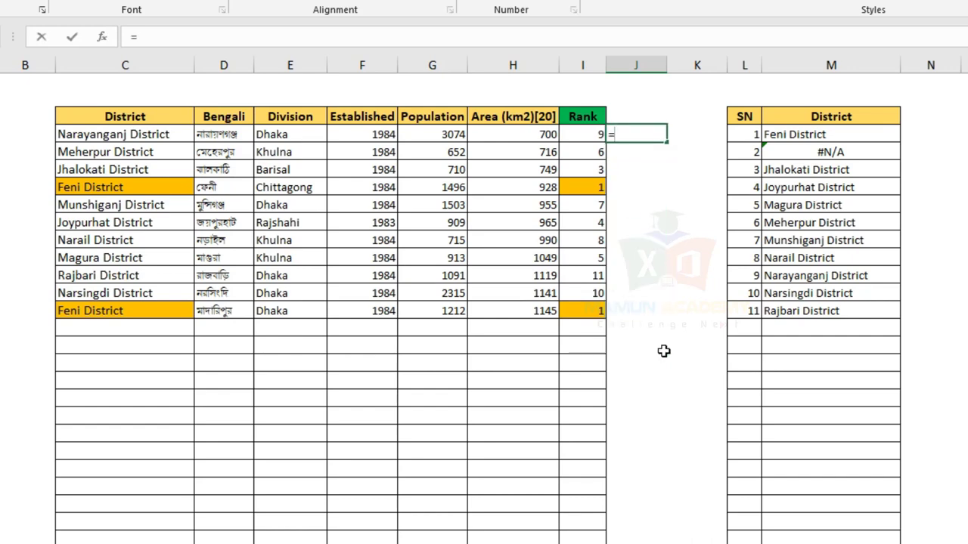
# Step: Start a COUNTIF in J4 using Rank cell I4 as the range, then discard it
pyautogui.write('countif')
pyautogui.press('Tab')
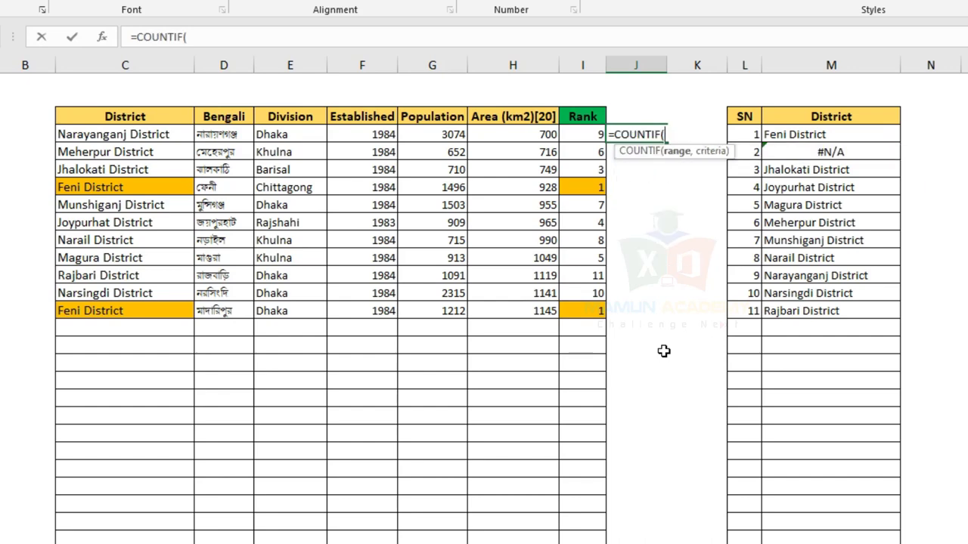
pyautogui.click(595, 134)
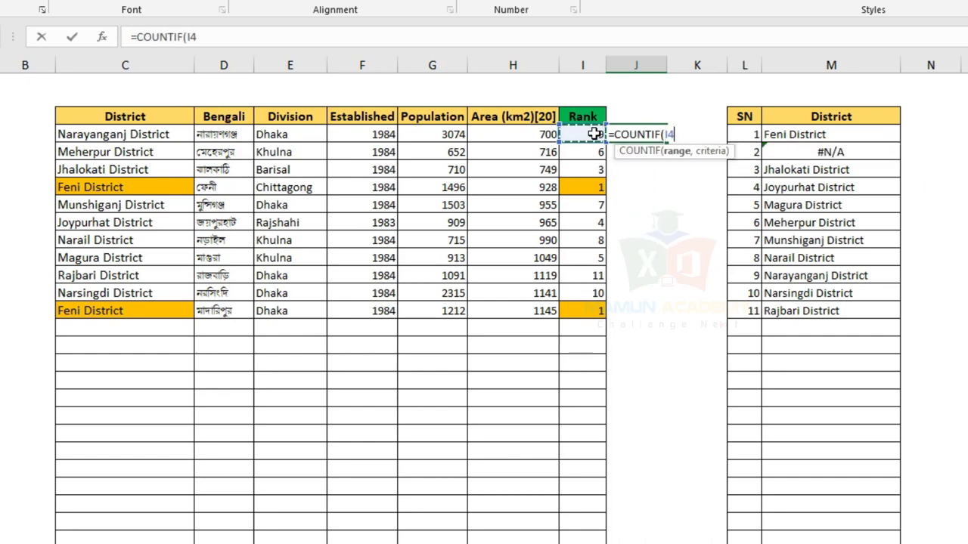
pyautogui.write(':I4')
pyautogui.write(',')
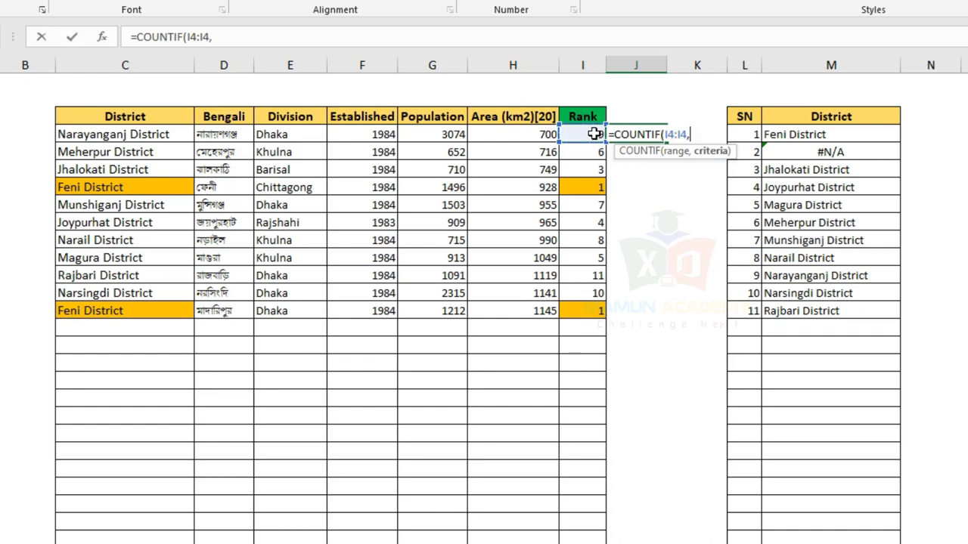
pyautogui.click(161, 134)
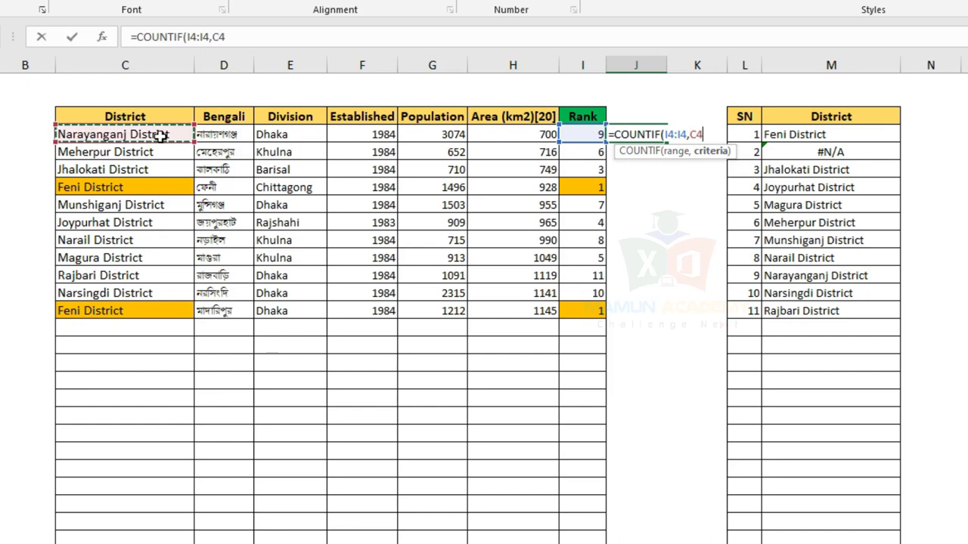
pyautogui.press('Escape')
# Step: Enter =COUNTIF(C4:C4,C4) in J4, returning 1 for Narayanganj District, and recheck it
pyautogui.write('=')
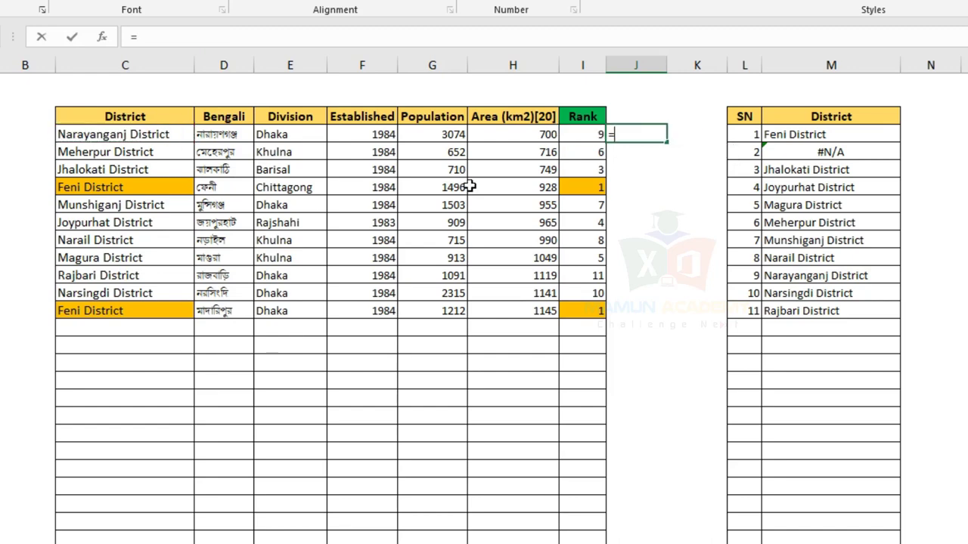
pyautogui.write('counti')
pyautogui.press('Tab')
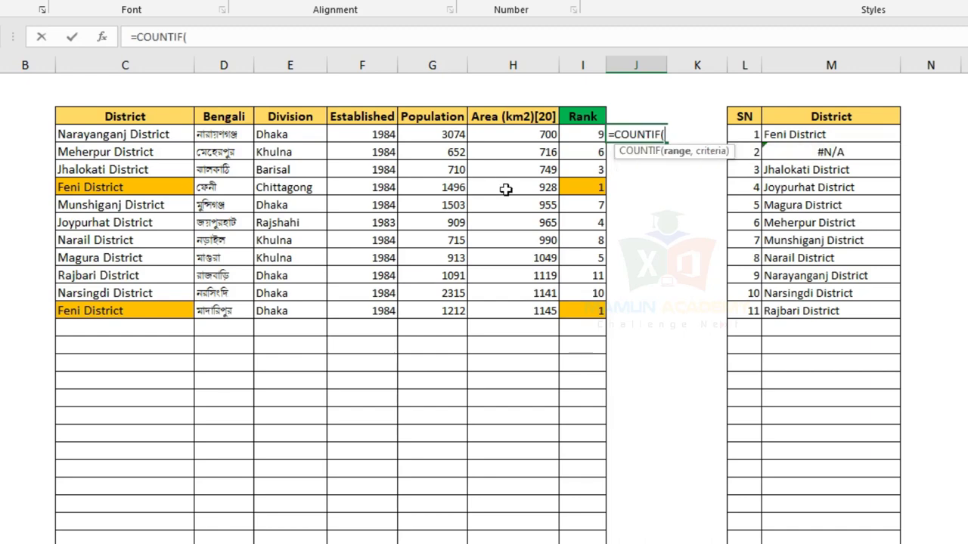
pyautogui.click(172, 135)
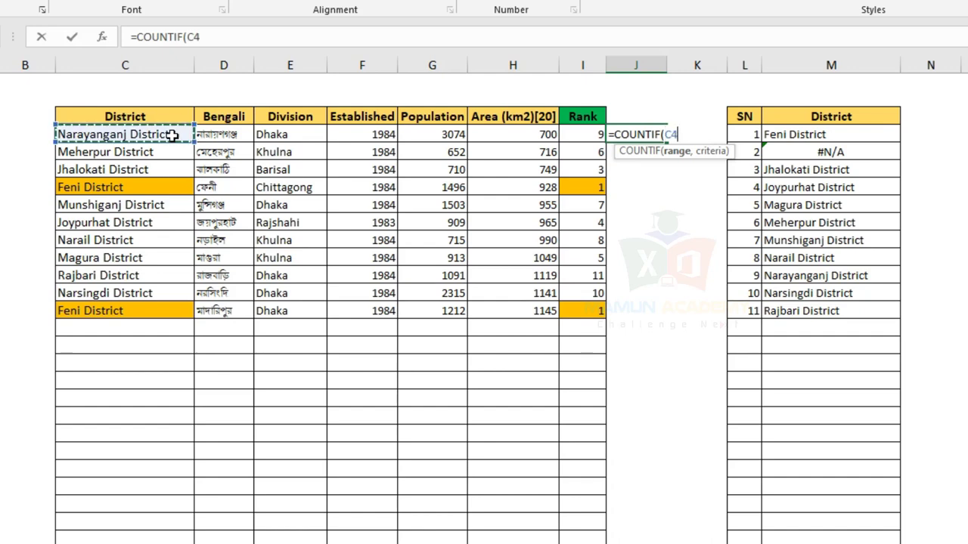
pyautogui.keyDown('shift'); pyautogui.click(173, 135); pyautogui.keyUp('shift')
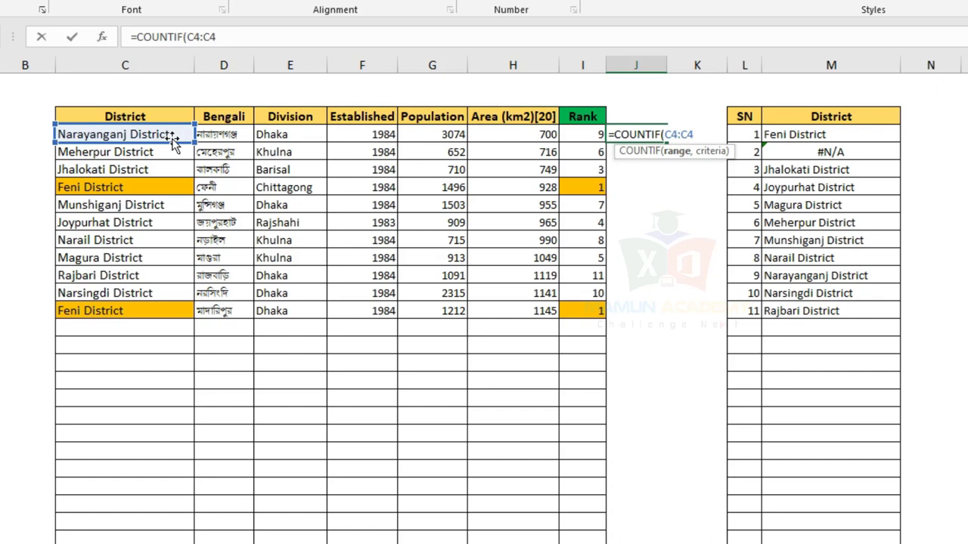
pyautogui.write(',')
pyautogui.click(140, 134)
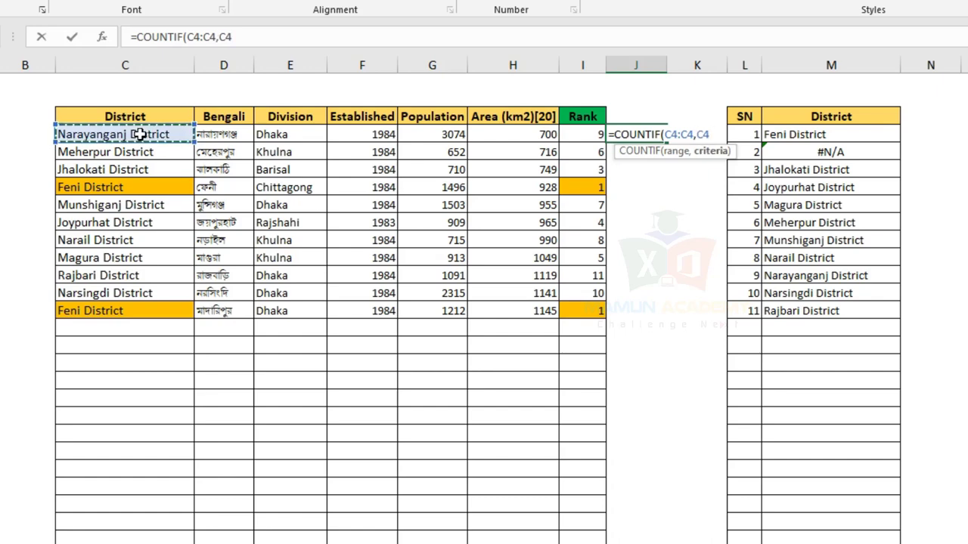
pyautogui.press('Return')
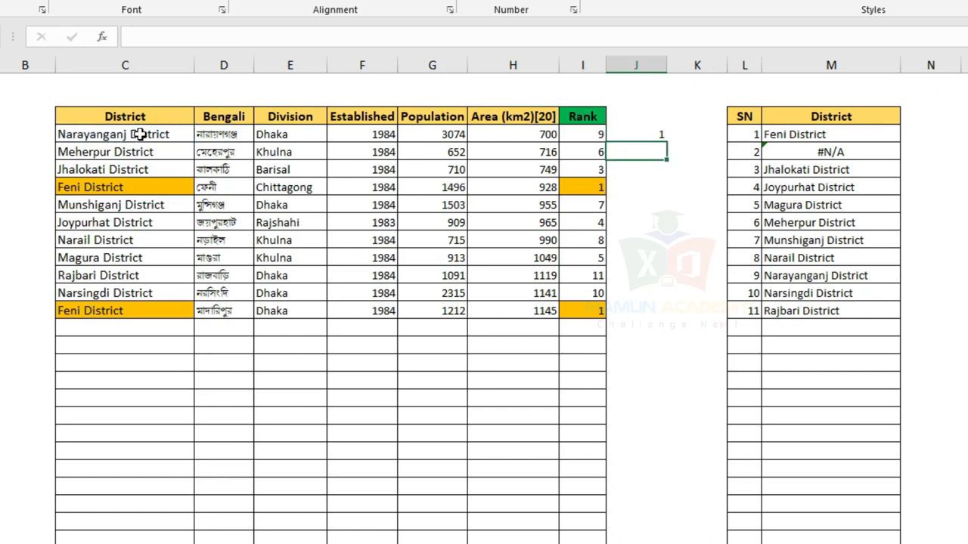
pyautogui.click(655, 133)
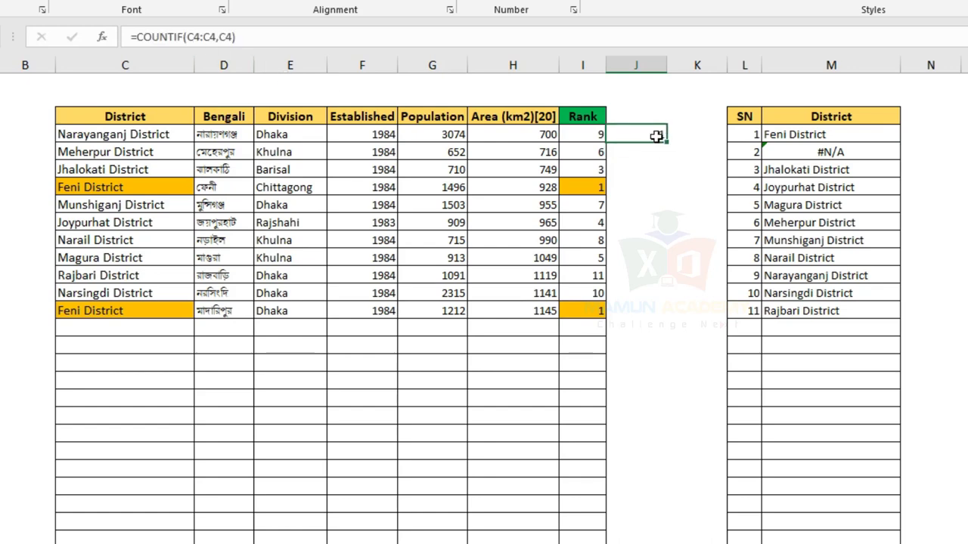
pyautogui.doubleClick(657, 135)
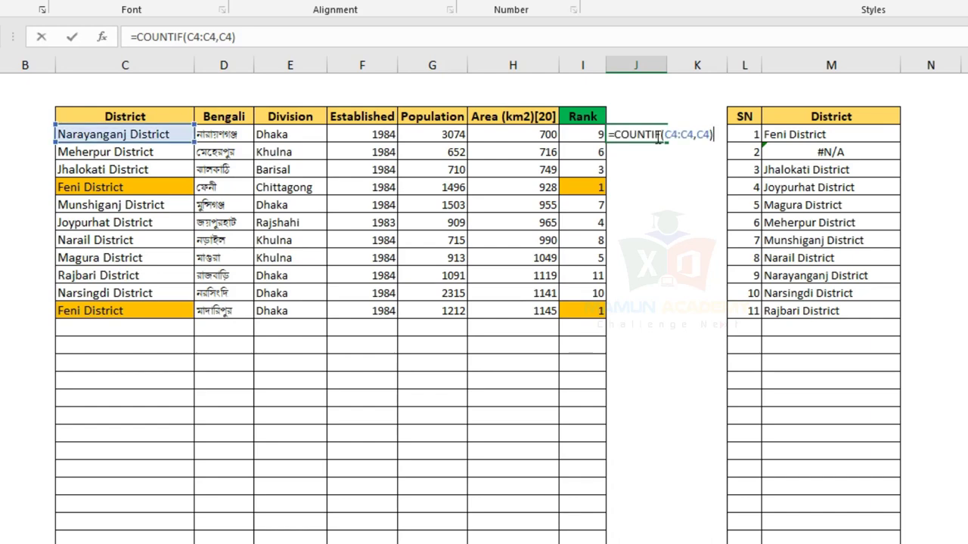
pyautogui.press('Return')
pyautogui.click(655, 136)
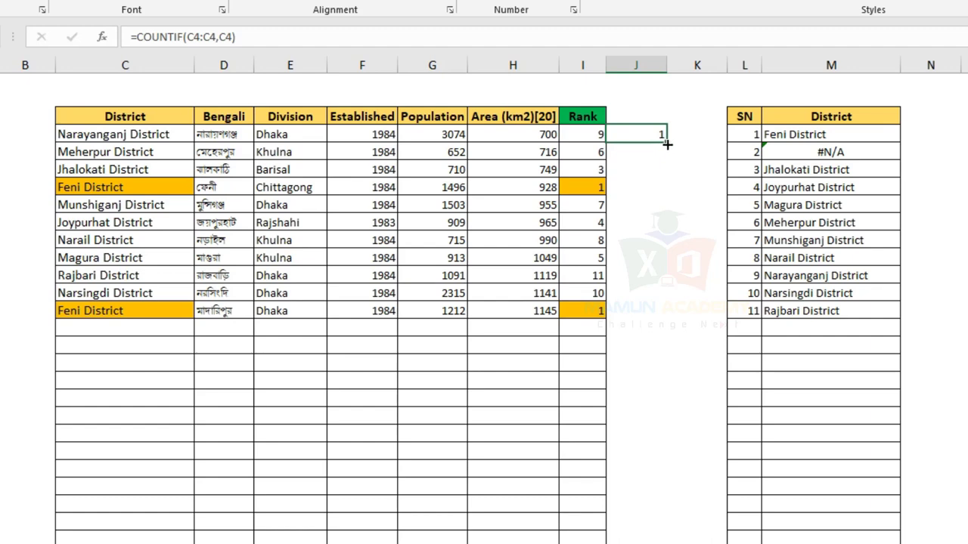
# Step: Copy J4's COUNTIF into J5, then fill it down to row 14 with Ctrl+D
pyautogui.moveTo(667, 145); pyautogui.dragTo(665, 157)
pyautogui.doubleClick(649, 151)
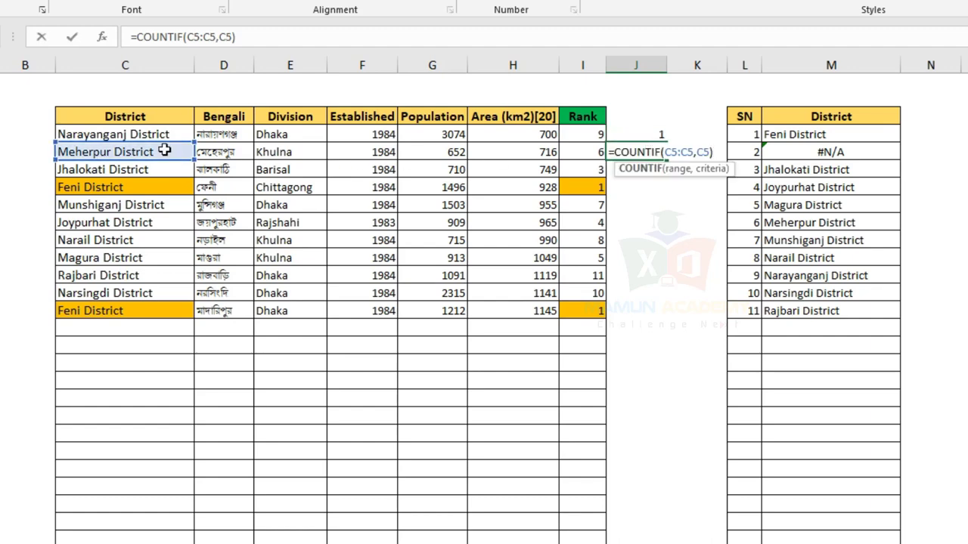
pyautogui.press('Return')
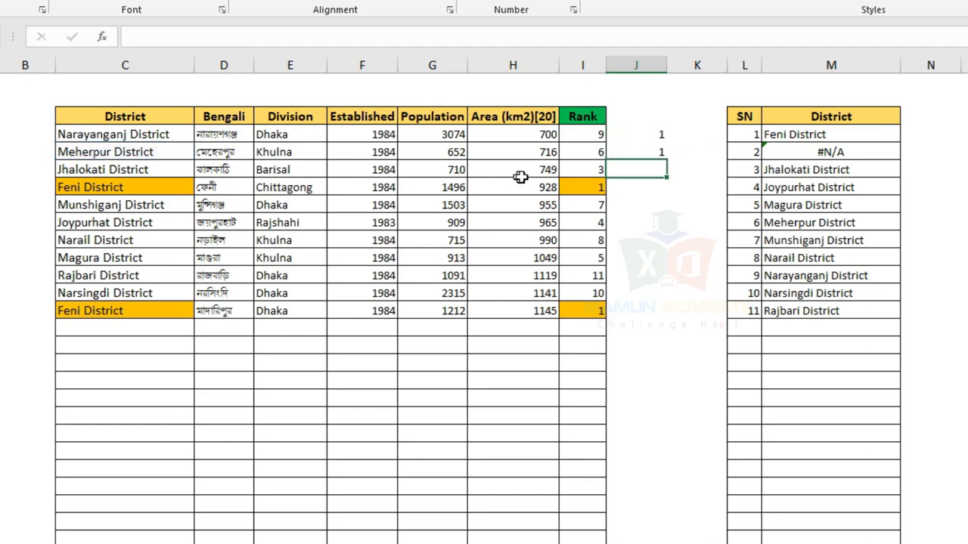
pyautogui.moveTo(655, 156); pyautogui.dragTo(643, 317)
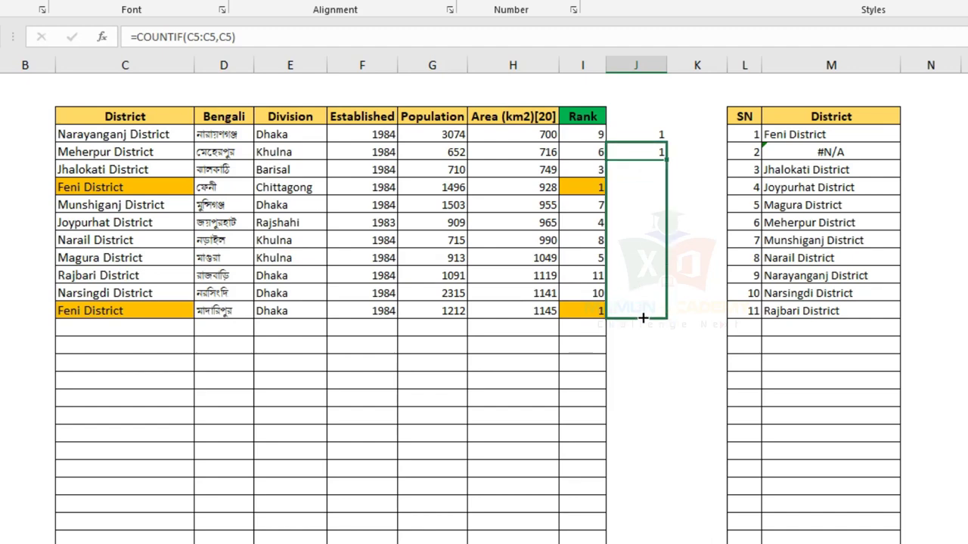
pyautogui.hotkey('ctrl', 'd')
pyautogui.click(652, 152)
# Step: Step through each copied COUNTIF down column J, confirming each counts only its own row
pyautogui.doubleClick(653, 151)
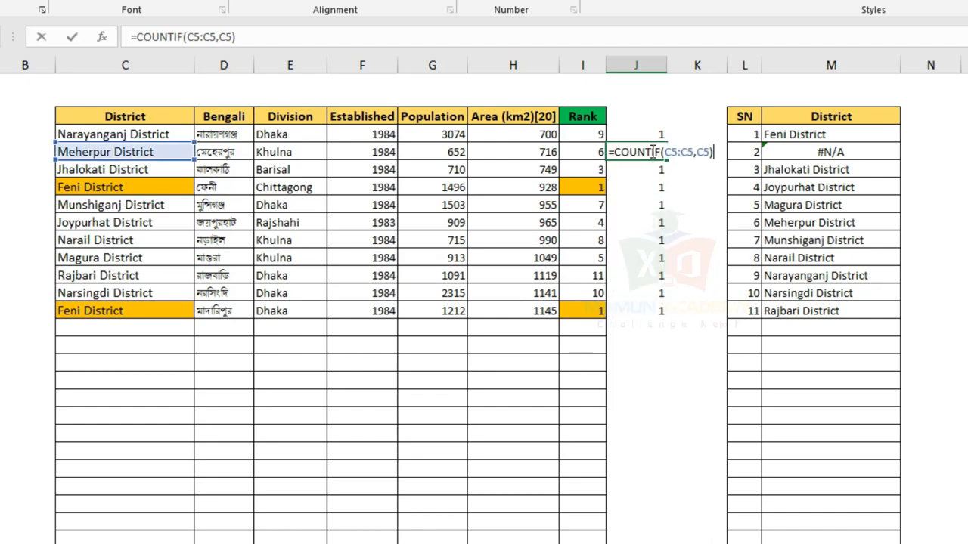
pyautogui.press('Return')
pyautogui.press('Down')
pyautogui.press('Down')
pyautogui.press('Down')
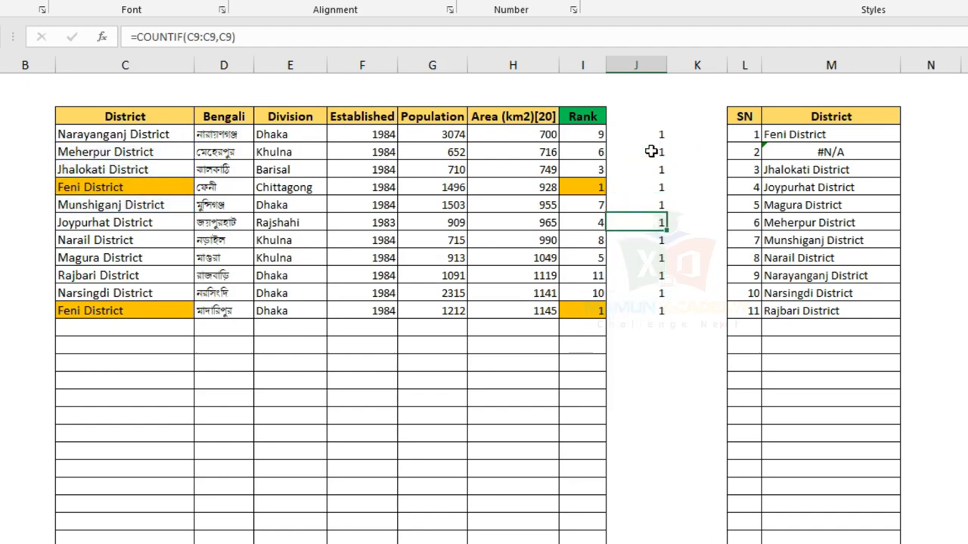
pyautogui.press('F2')
pyautogui.press('Return')
pyautogui.press('F2')
pyautogui.press('Return')
pyautogui.press('F2')
pyautogui.press('Return')
pyautogui.press('F2')
pyautogui.press('Return')
pyautogui.press('F2')
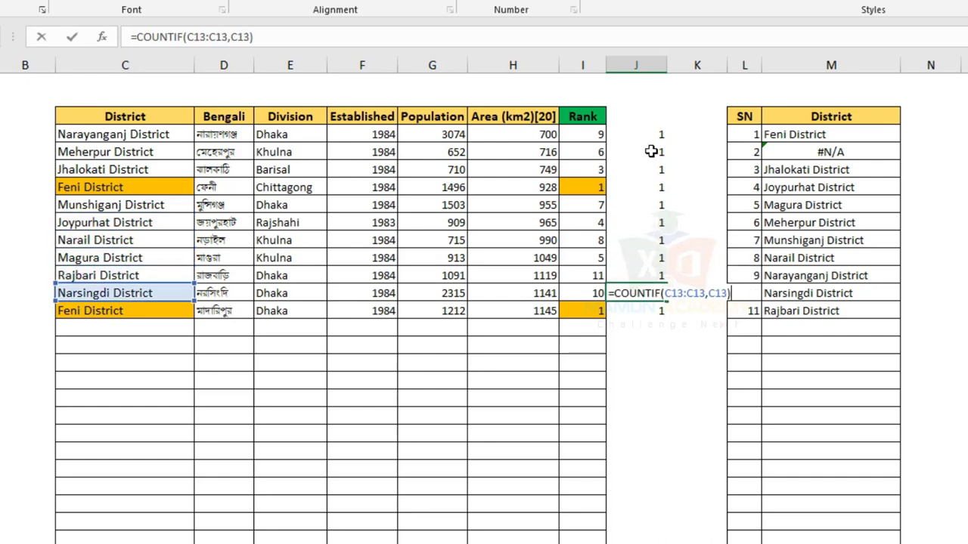
pyautogui.press('Return')
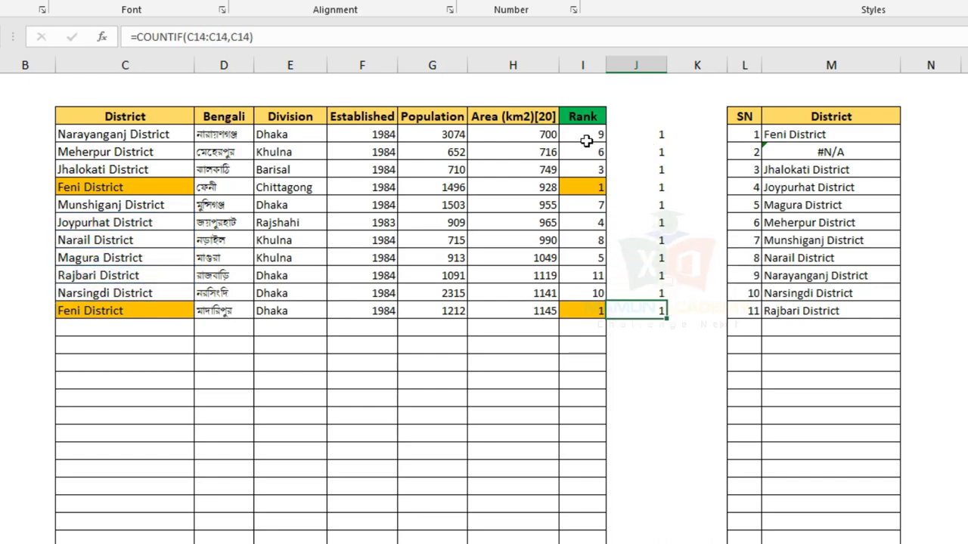
# Step: Anchor J4's range start so it reads =COUNTIF($C$4:C4,C4)
pyautogui.doubleClick(648, 134)
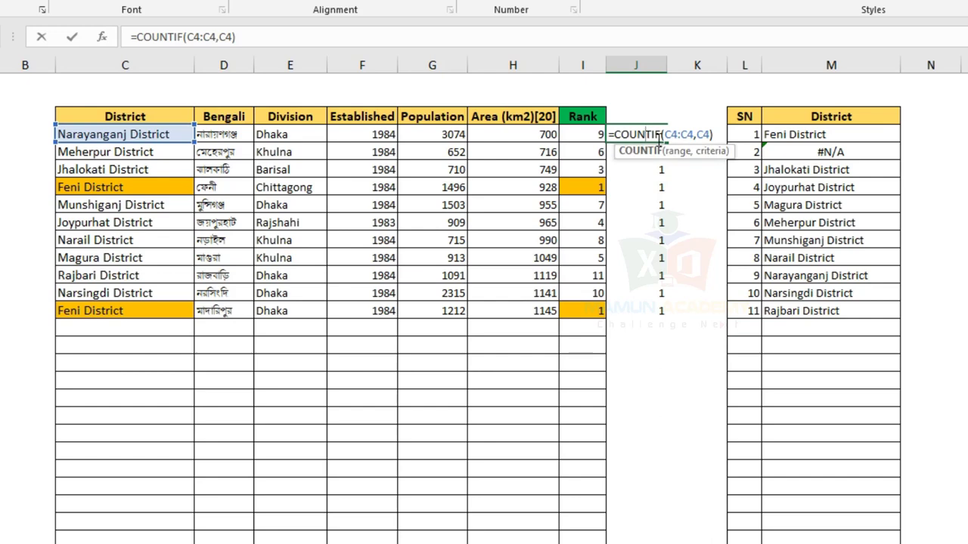
pyautogui.click(670, 134)
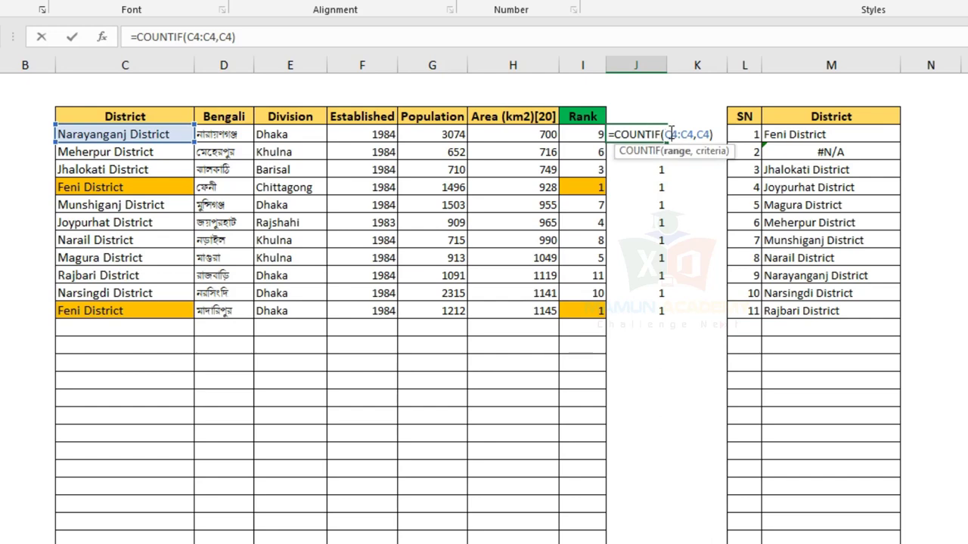
pyautogui.press('F4')
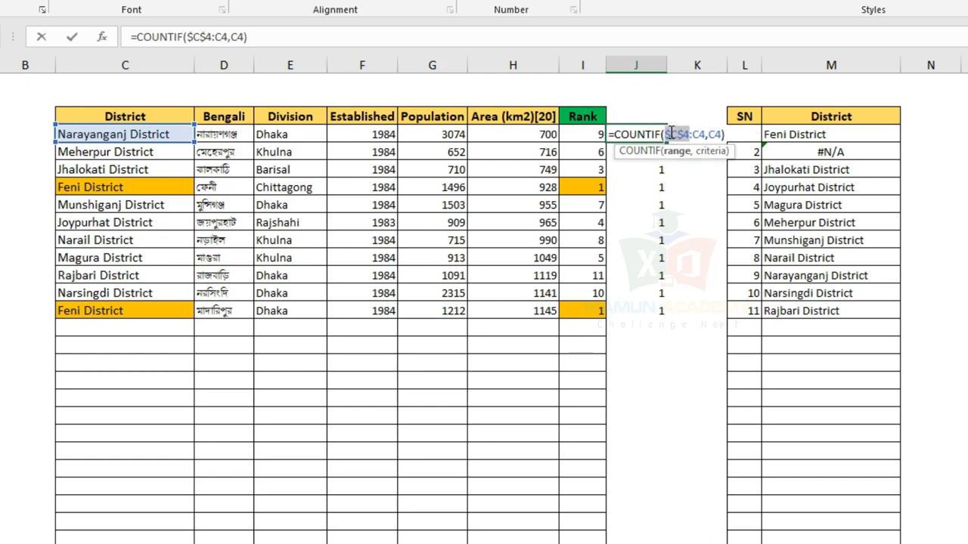
pyautogui.hotkey('ctrl', 'Return')
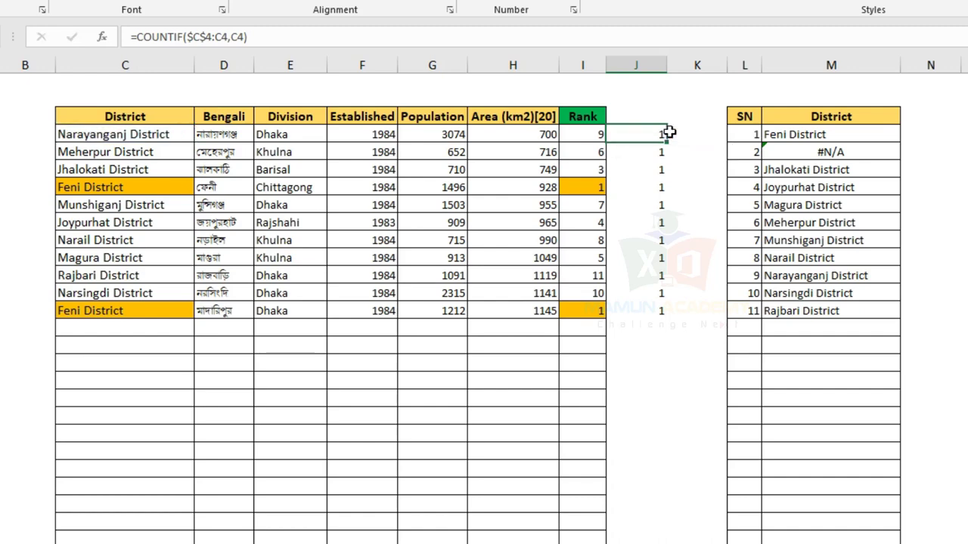
# Step: Fill the anchored running-count formula down column J toward row 14
pyautogui.moveTo(668, 141); pyautogui.dragTo(642, 309)
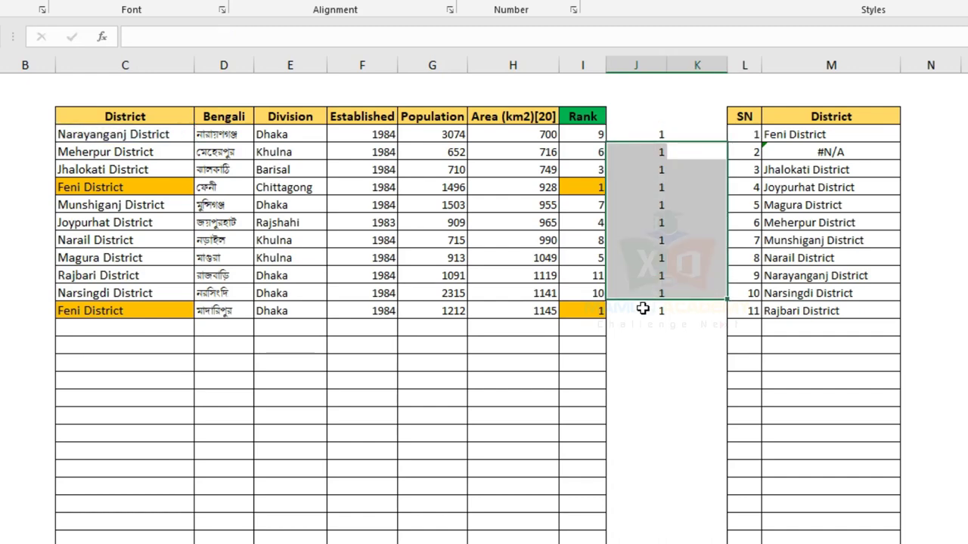
pyautogui.click(652, 135)
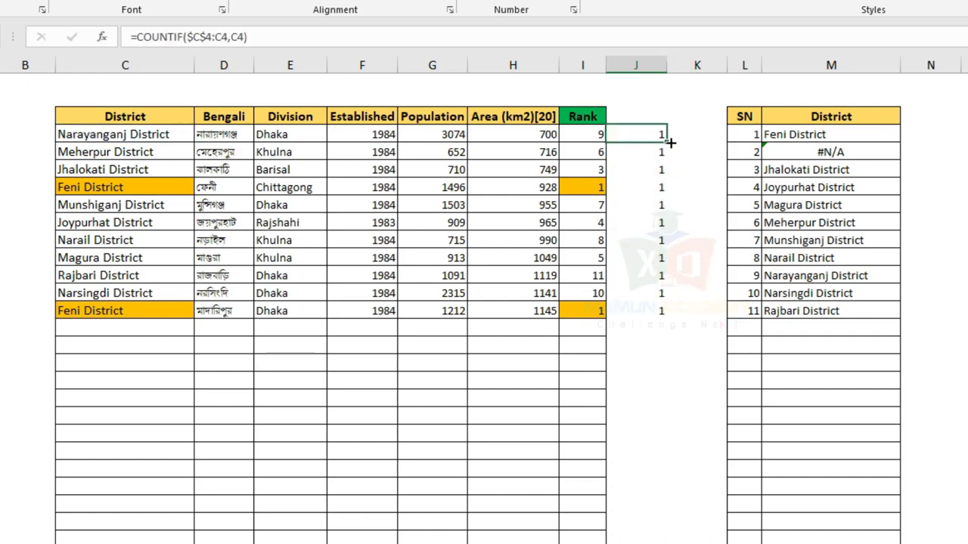
pyautogui.moveTo(670, 142); pyautogui.dragTo(669, 320)
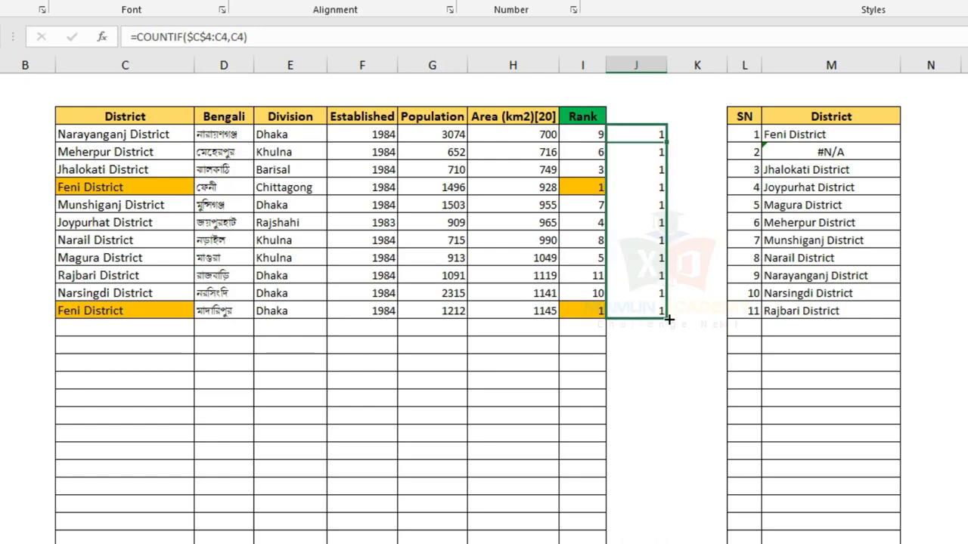
pyautogui.moveTo(668, 319); pyautogui.dragTo(670, 299)
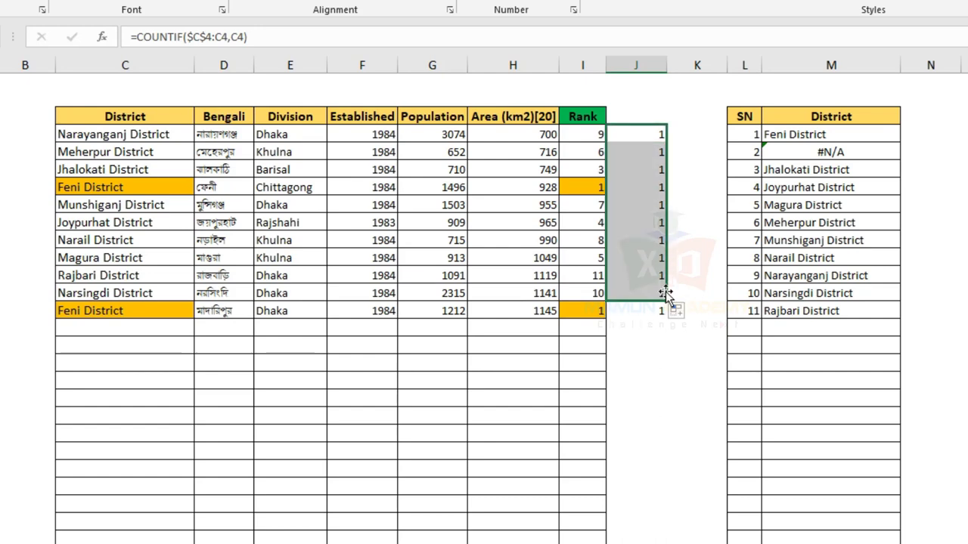
# Step: Inspect the expanding ranges of the running-count formulas in J7, J10 and J11
pyautogui.click(623, 186)
pyautogui.doubleClick(626, 187)
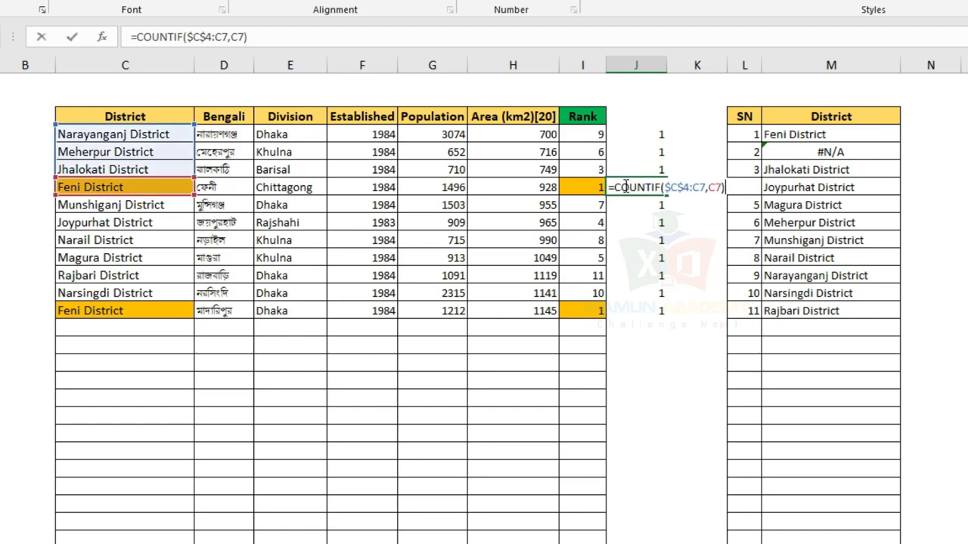
pyautogui.press('Return')
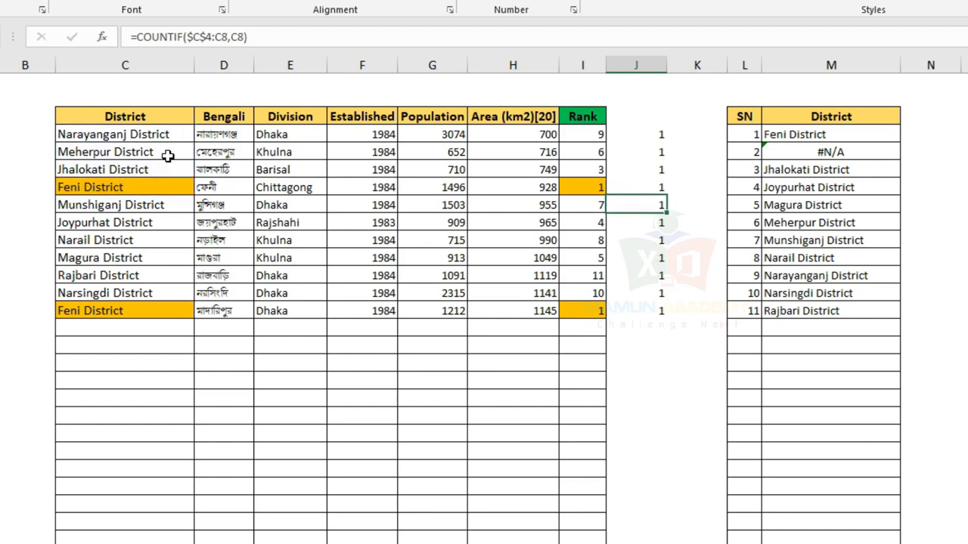
pyautogui.doubleClick(659, 242)
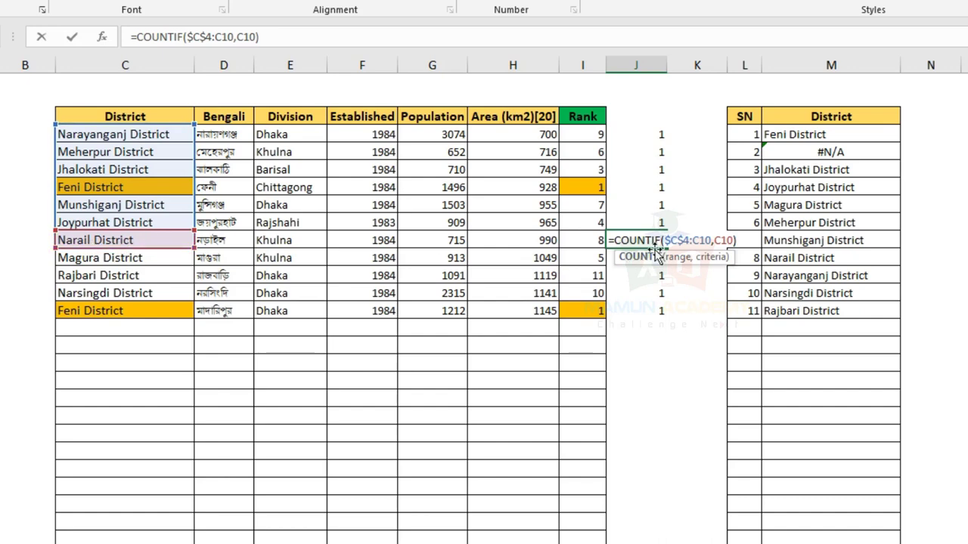
pyautogui.press('Return')
pyautogui.press('F2')
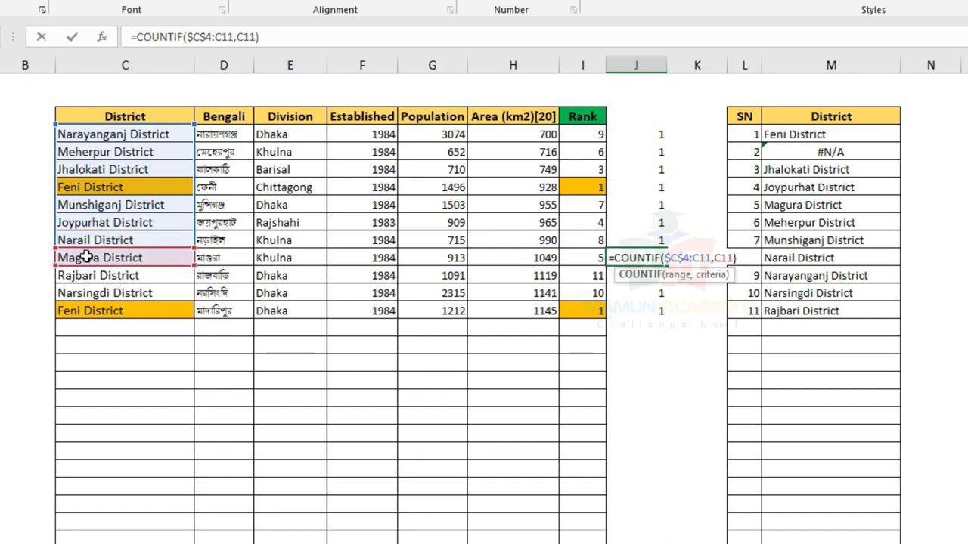
pyautogui.press('Return')
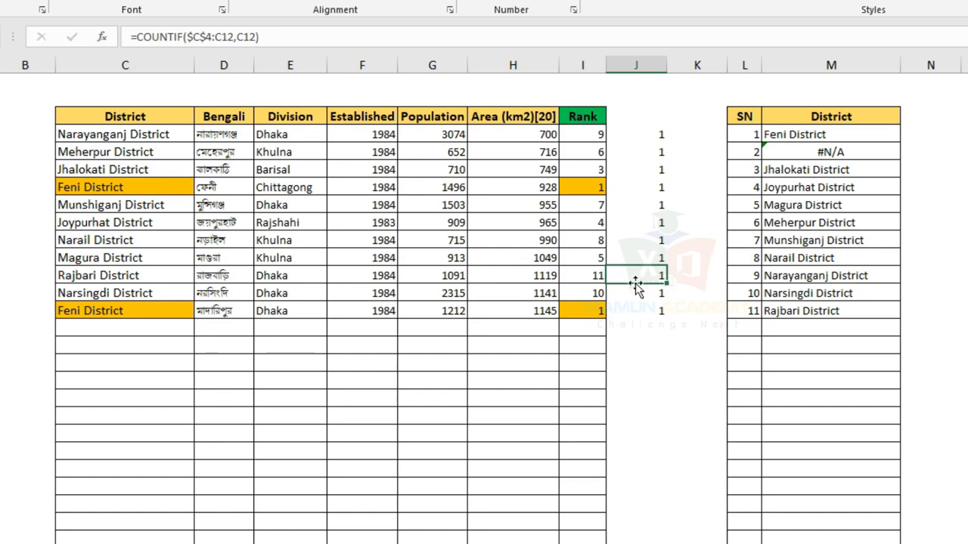
# Step: Fill the running count down to J14 so the second Feni District shows 2
pyautogui.moveTo(665, 285); pyautogui.dragTo(665, 314)
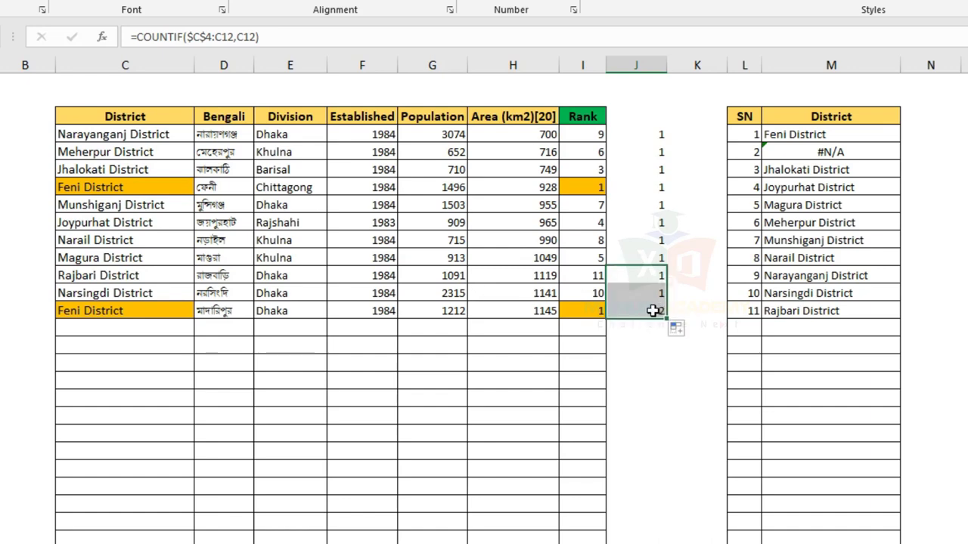
pyautogui.doubleClick(652, 311)
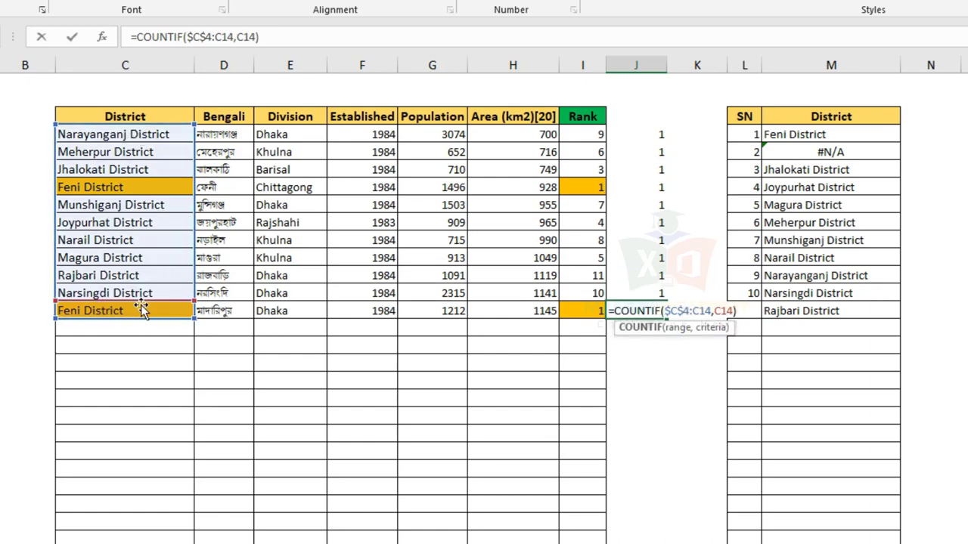
pyautogui.press('Return')
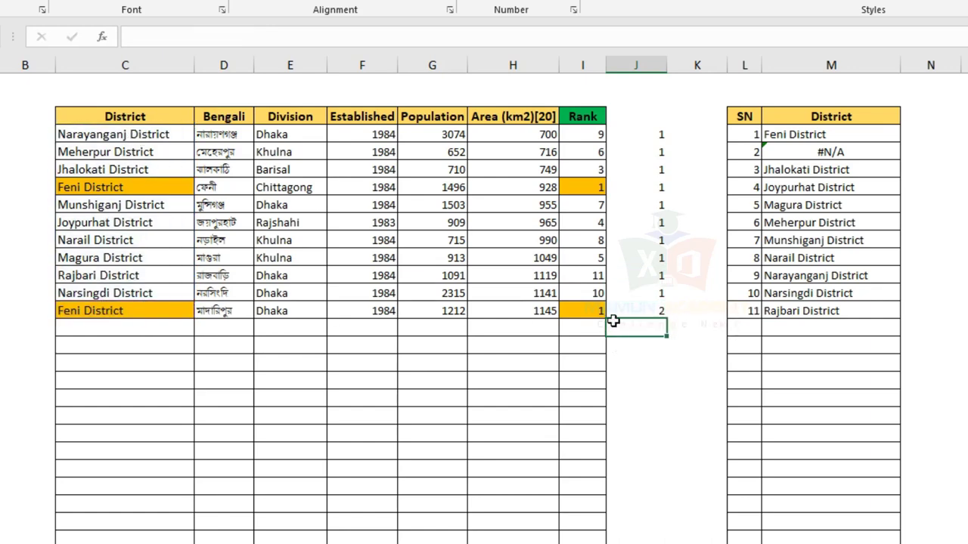
pyautogui.click(628, 313)
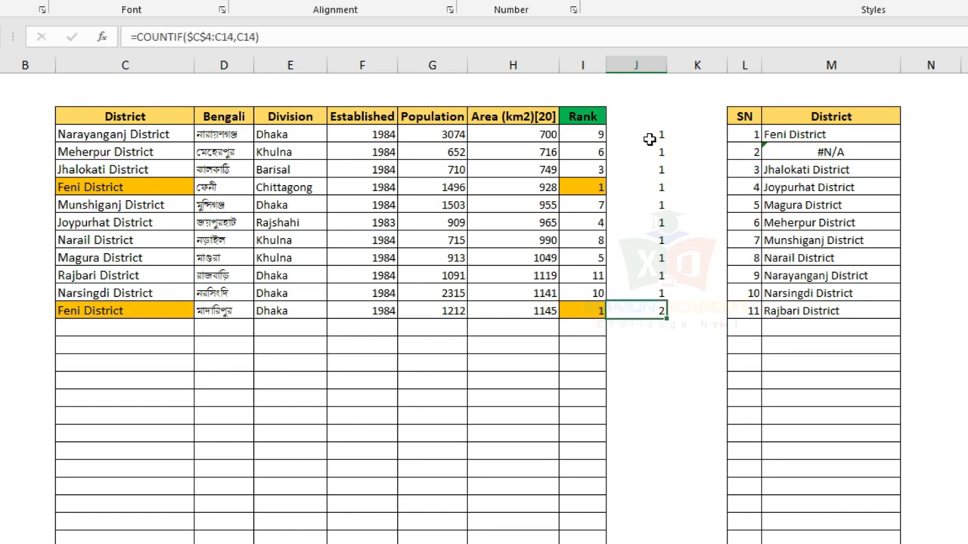
pyautogui.click(648, 188)
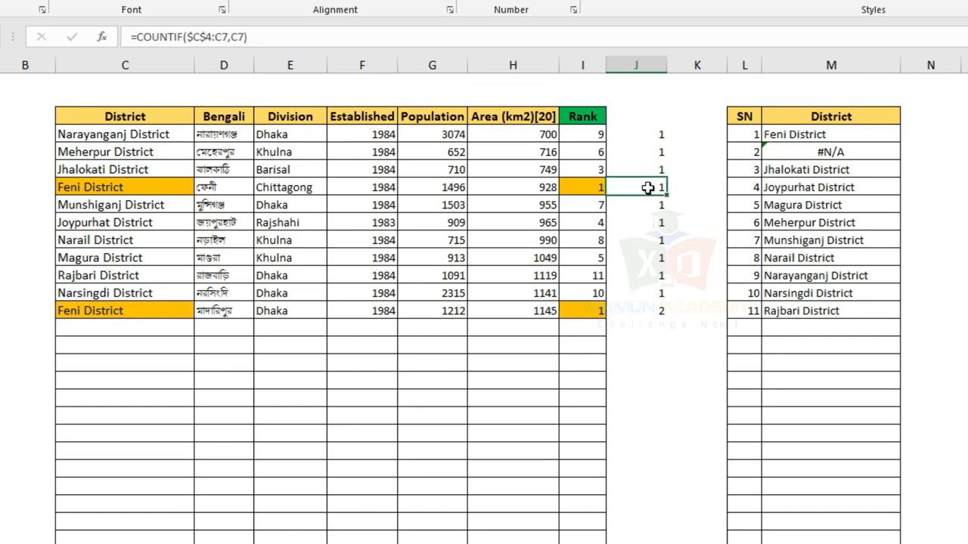
pyautogui.click(658, 304)
pyautogui.click(645, 136)
# Step: Replace +1 in I4's rank formula with +COUNTIF($C$4:C4,C4) and fill it to I14
pyautogui.click(226, 53)
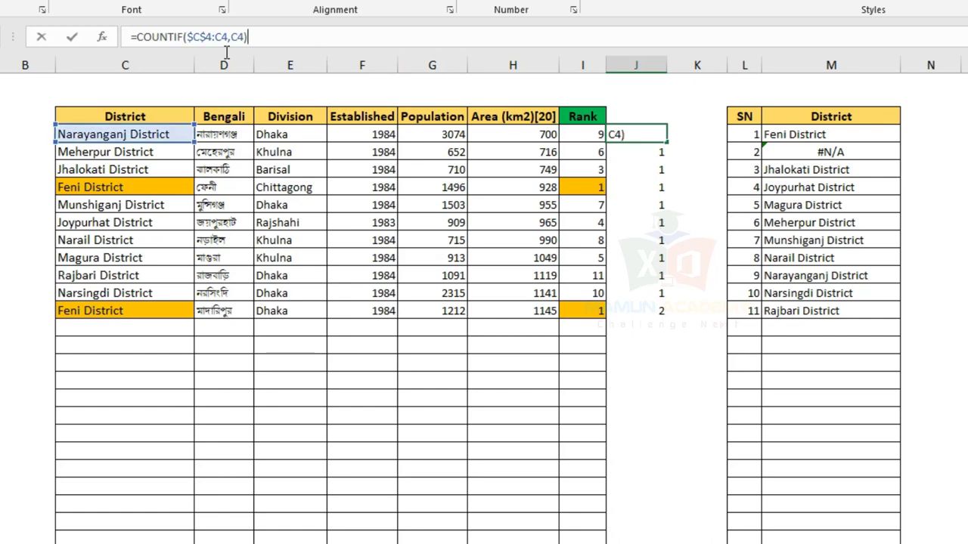
pyautogui.moveTo(226, 53); pyautogui.dragTo(136, 46)
pyautogui.hotkey('ctrl', 'c')
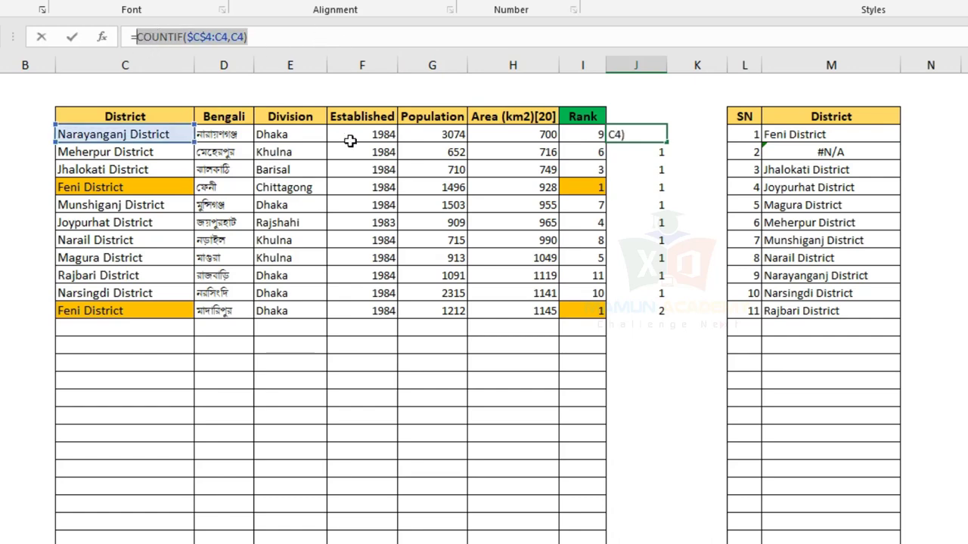
pyautogui.press('Escape')
pyautogui.click(582, 134)
pyautogui.doubleClick(582, 134)
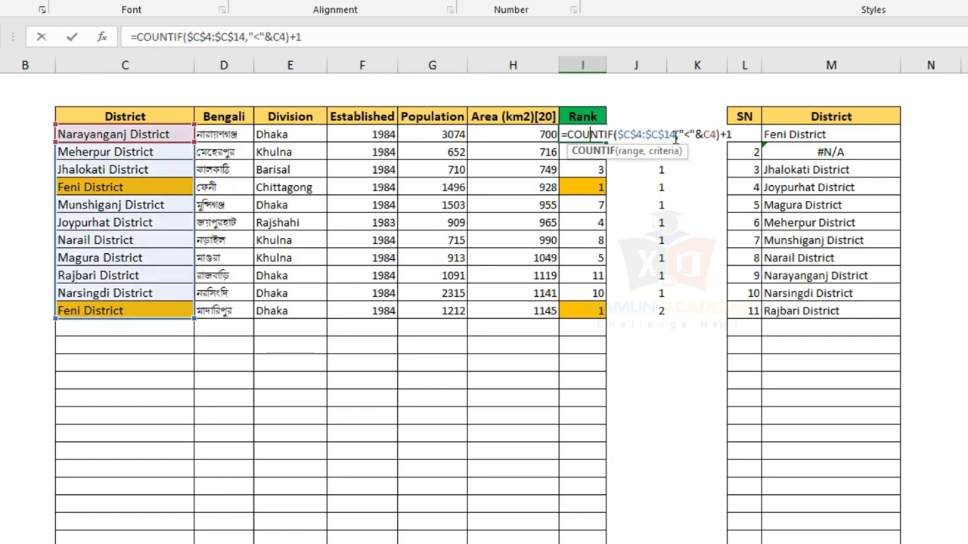
pyautogui.click(738, 132)
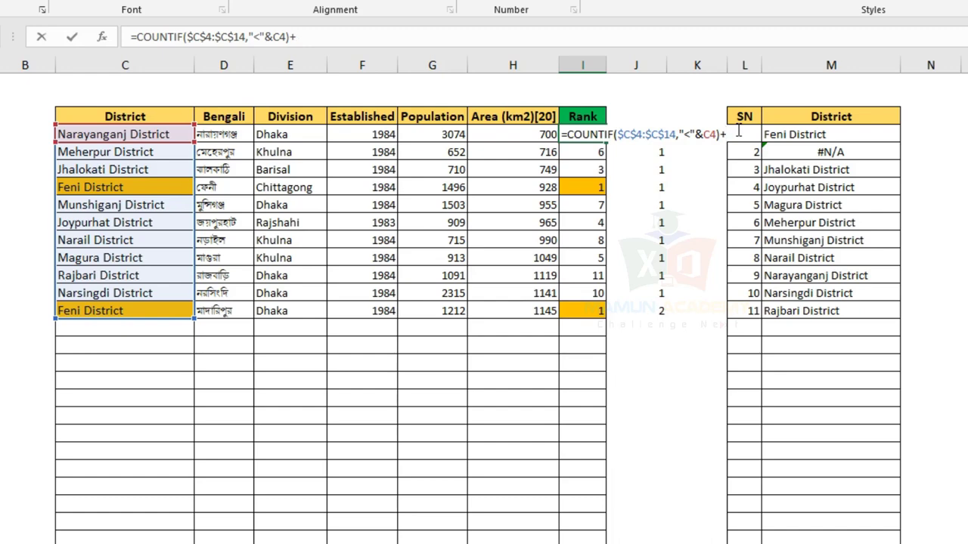
pyautogui.hotkey('ctrl', 'v')
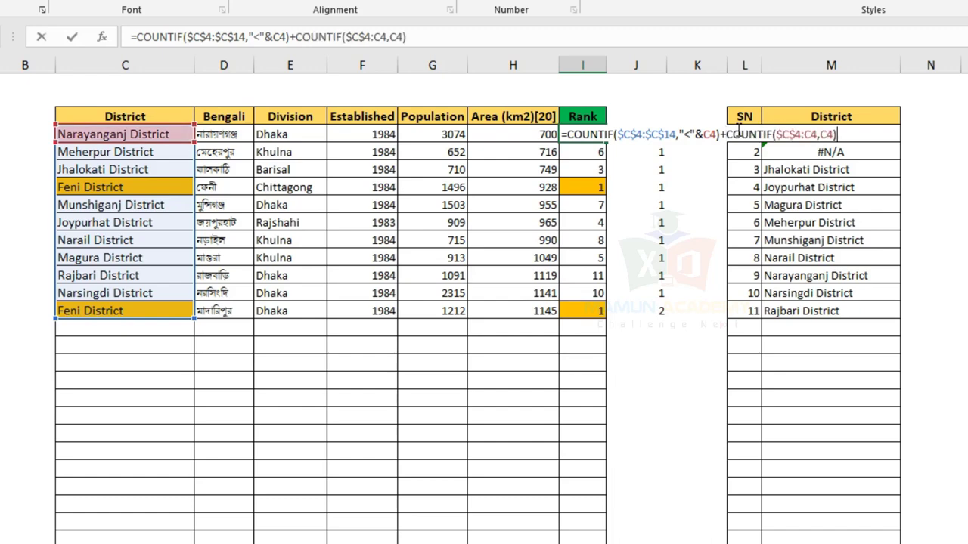
pyautogui.hotkey('ctrl', 'Return')
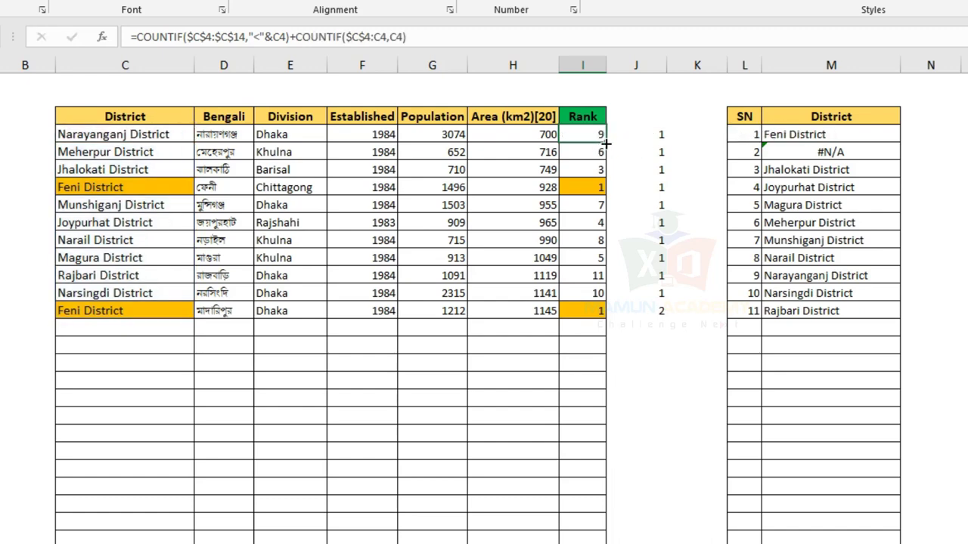
pyautogui.moveTo(605, 143); pyautogui.dragTo(606, 317)
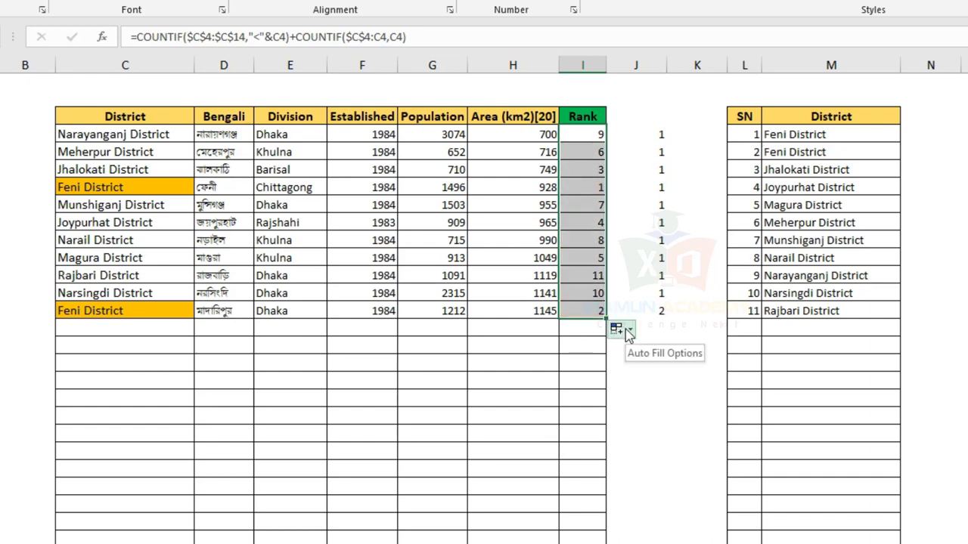
# Step: Clear the helper counts from column J
pyautogui.moveTo(653, 133); pyautogui.dragTo(676, 450)
pyautogui.press('Delete')
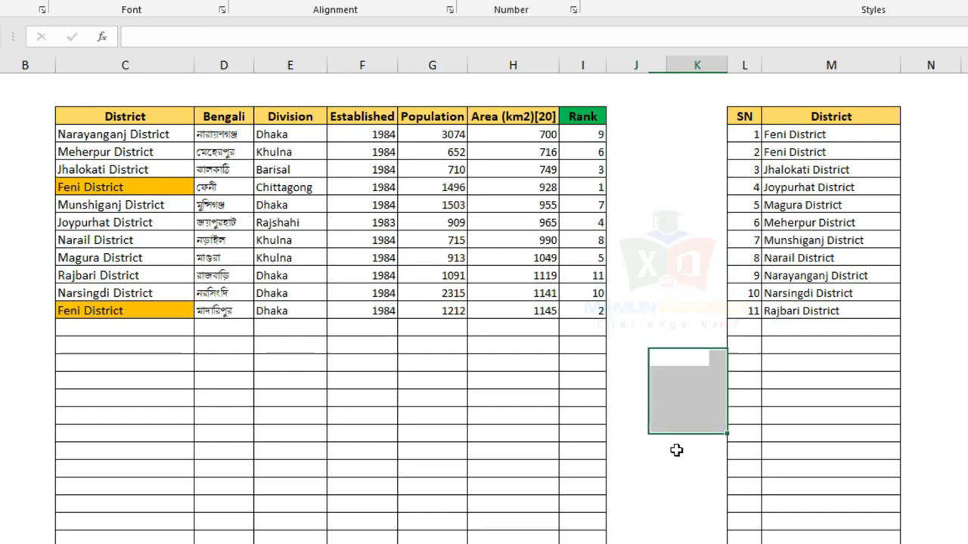
pyautogui.click(676, 449)
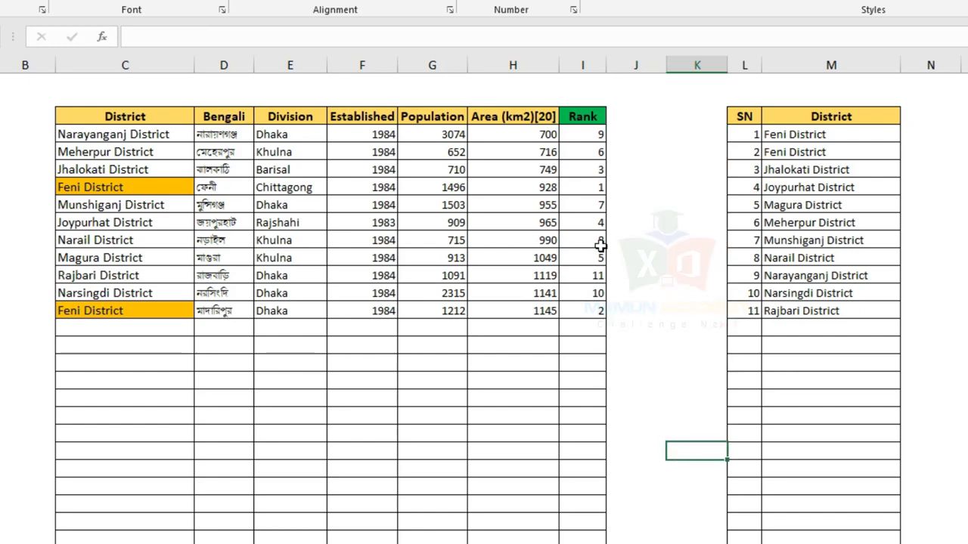
# Step: Copy Feni District from C7 over Narayanganj District in C4
pyautogui.click(597, 310)
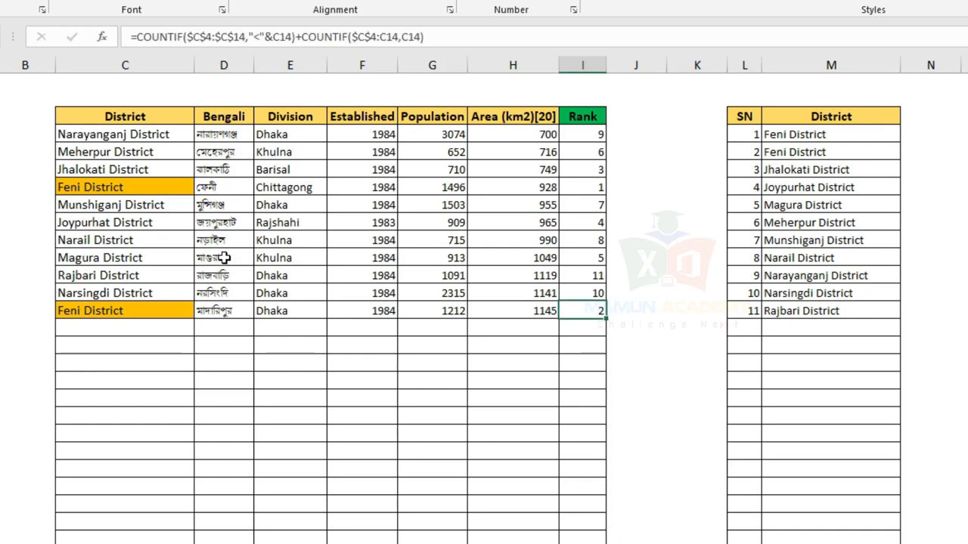
pyautogui.click(137, 222)
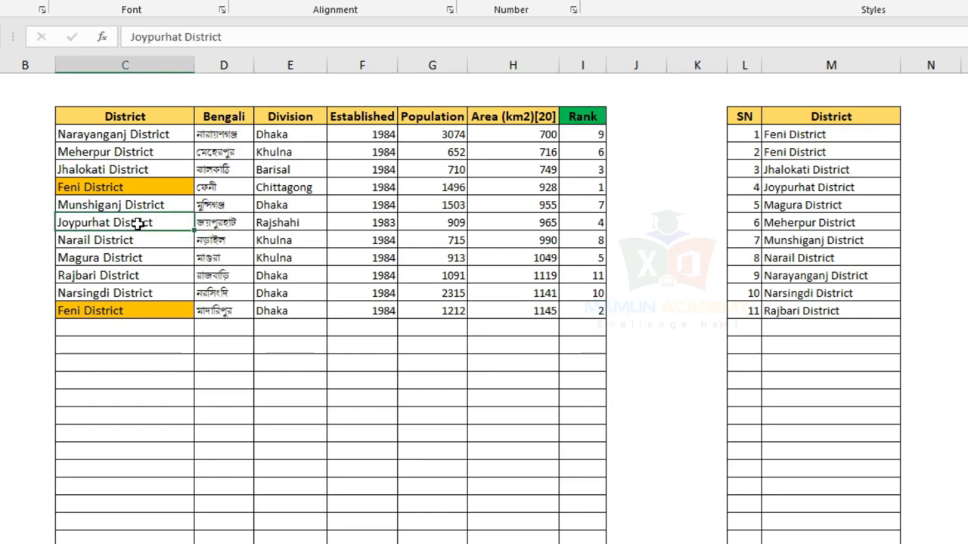
pyautogui.click(130, 183)
pyautogui.hotkey('ctrl', 'c')
pyautogui.click(134, 133)
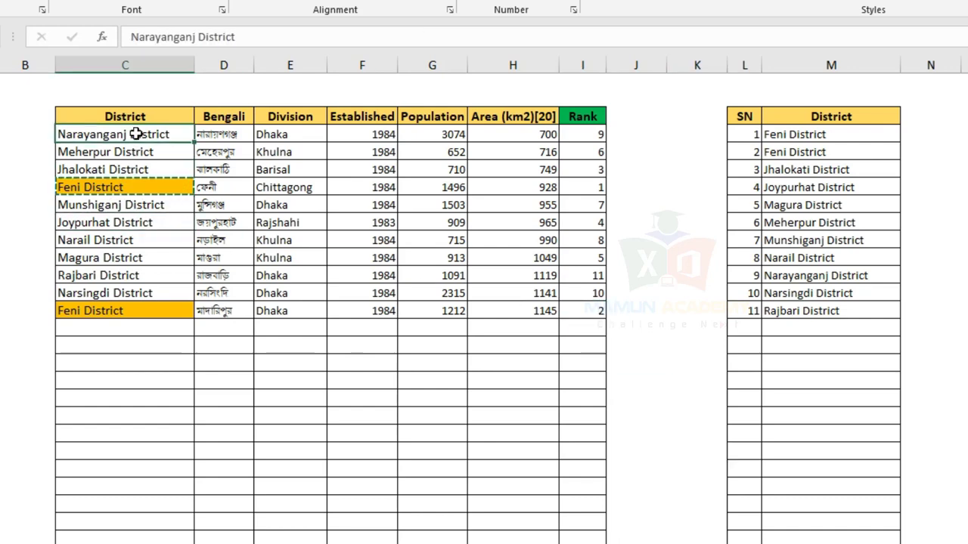
pyautogui.hotkey('ctrl', 'v')
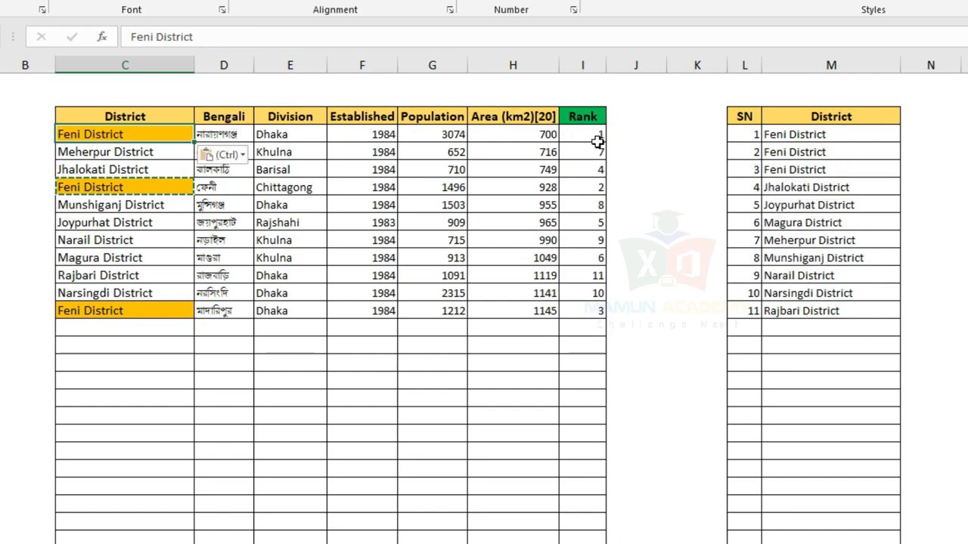
# Step: Compare the ranks in I4, I7 and I14 for the three Feni rows
pyautogui.click(588, 134)
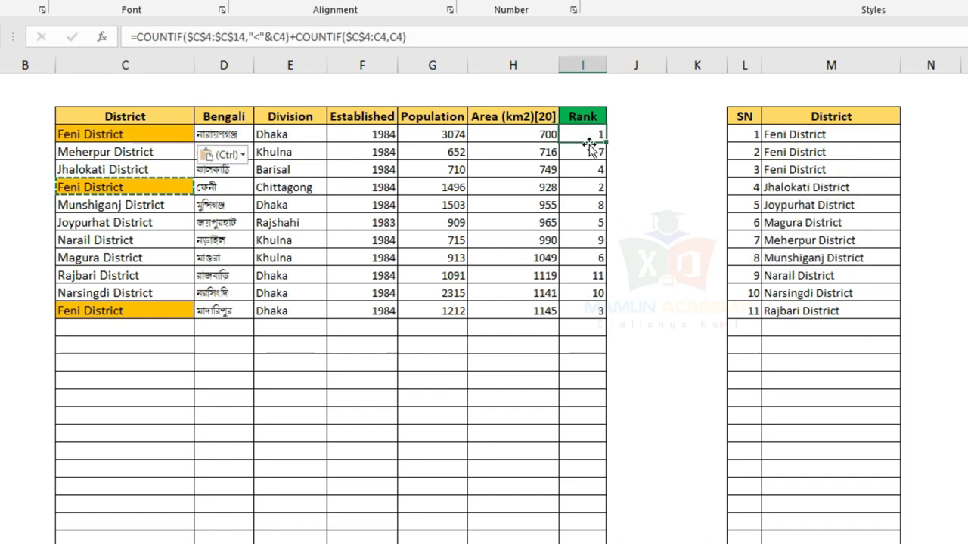
pyautogui.keyDown('ctrl'); pyautogui.click(598, 185); pyautogui.keyUp('ctrl')
pyautogui.keyDown('ctrl'); pyautogui.click(596, 313); pyautogui.keyUp('ctrl')
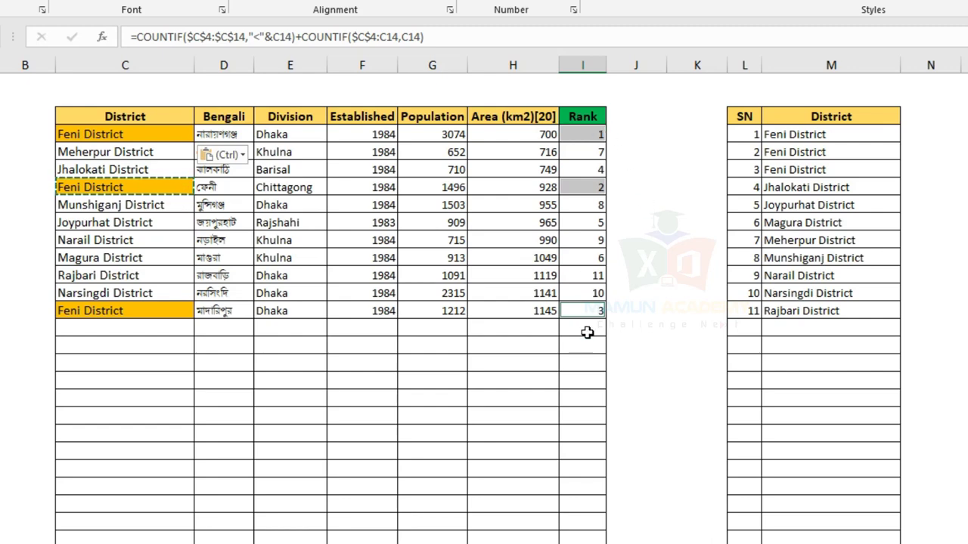
pyautogui.click(649, 169)
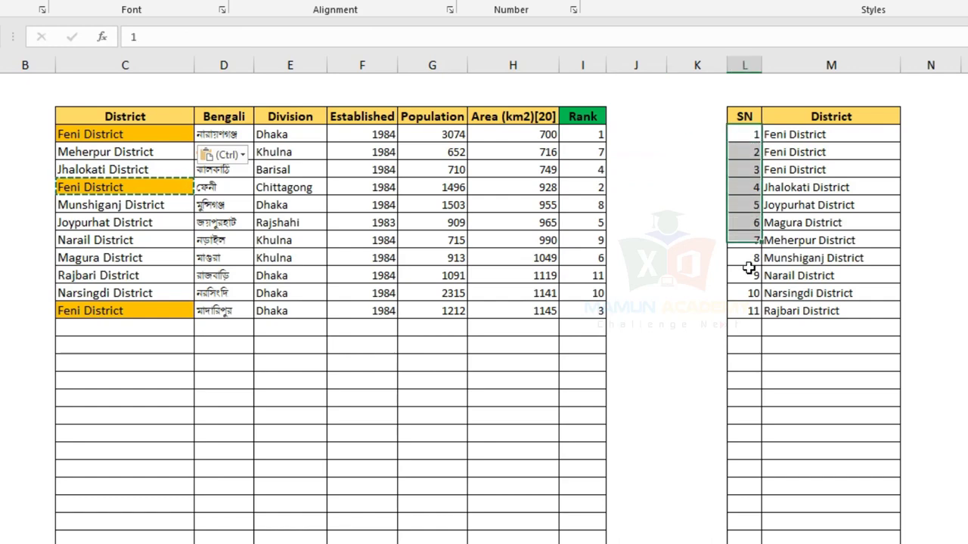
pyautogui.moveTo(748, 136); pyautogui.dragTo(749, 311)
pyautogui.moveTo(677, 240); pyautogui.dragTo(677, 259)
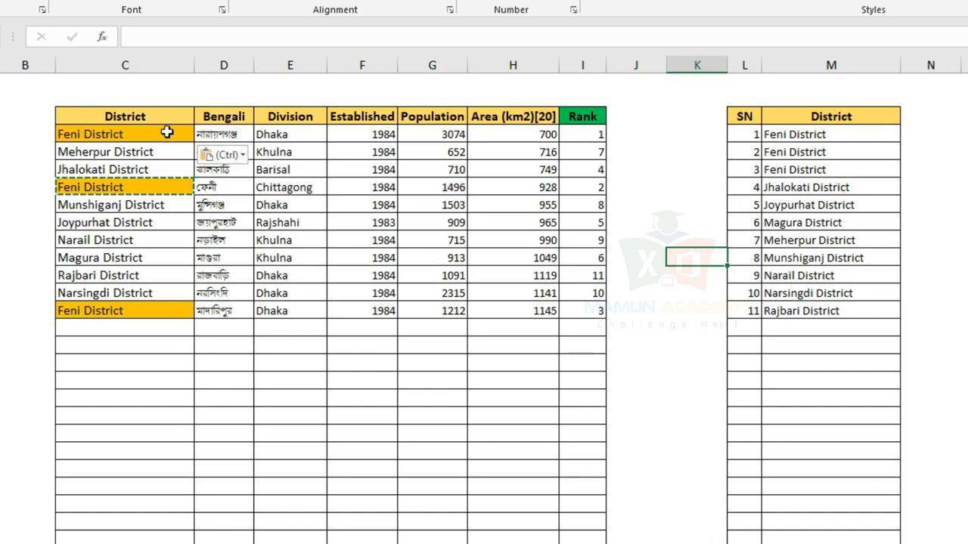
pyautogui.moveTo(166, 134); pyautogui.dragTo(166, 347)
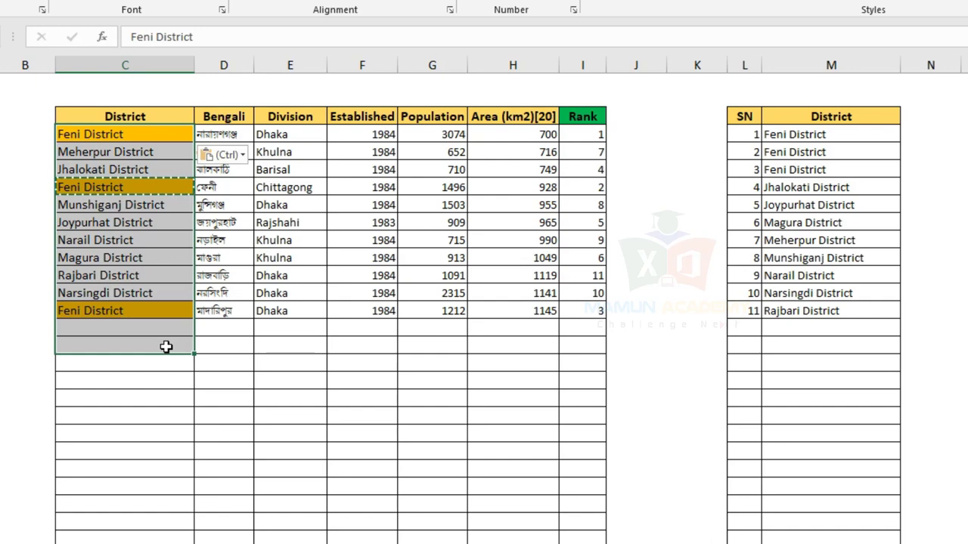